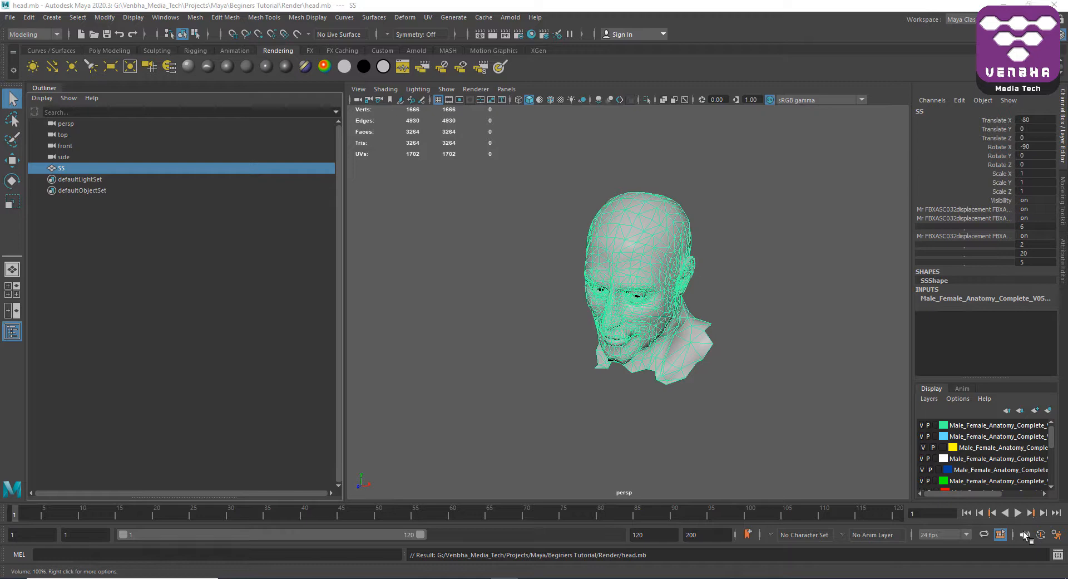
Examine the triangulated topology of the head mesh from several angles, including the forehead, face and ear.
scroll(724, 250, up, 3)
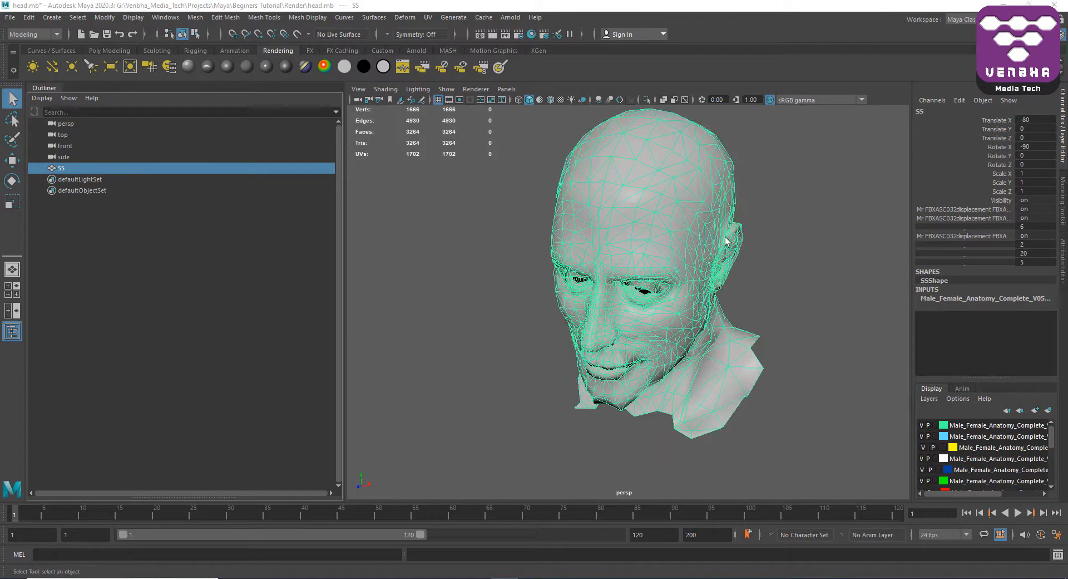
alt+middle_drag(725, 241, 579, 351)
mouse_move(610, 328)
alt+mouse_down()
mouse_move(637, 322)
mouse_move(620, 345)
alt+mouse_up()
alt+middle_drag(620, 345, 667, 307)
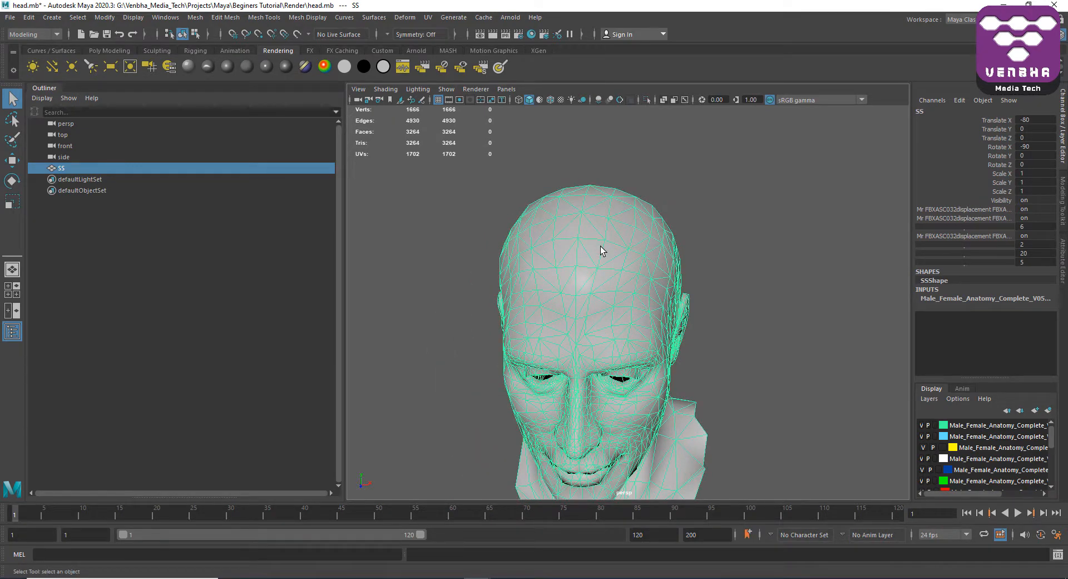
scroll(635, 339, up, 2)
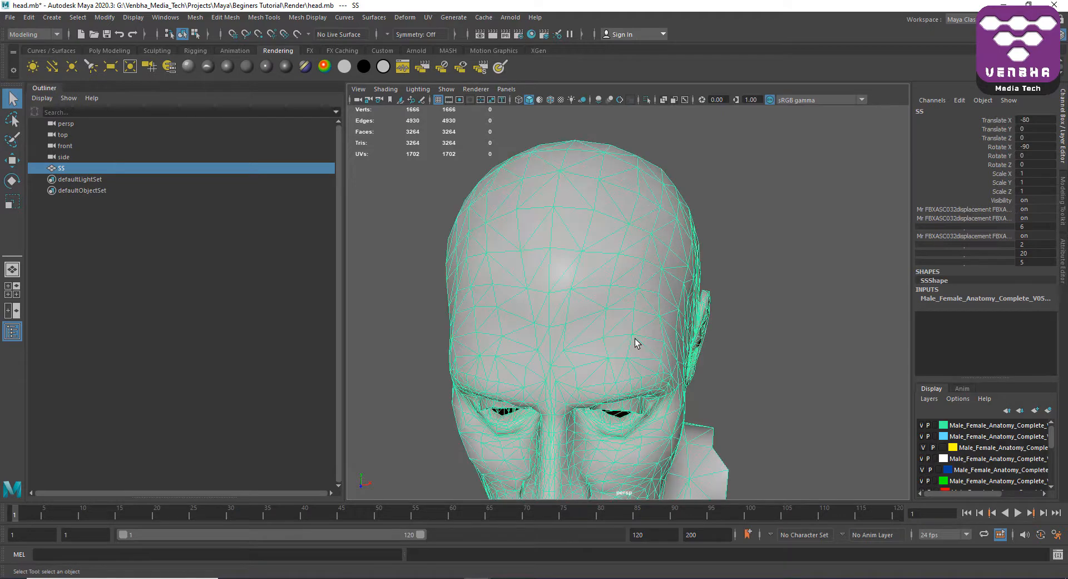
alt+drag(736, 352, 623, 329)
alt+middle_drag(623, 329, 664, 335)
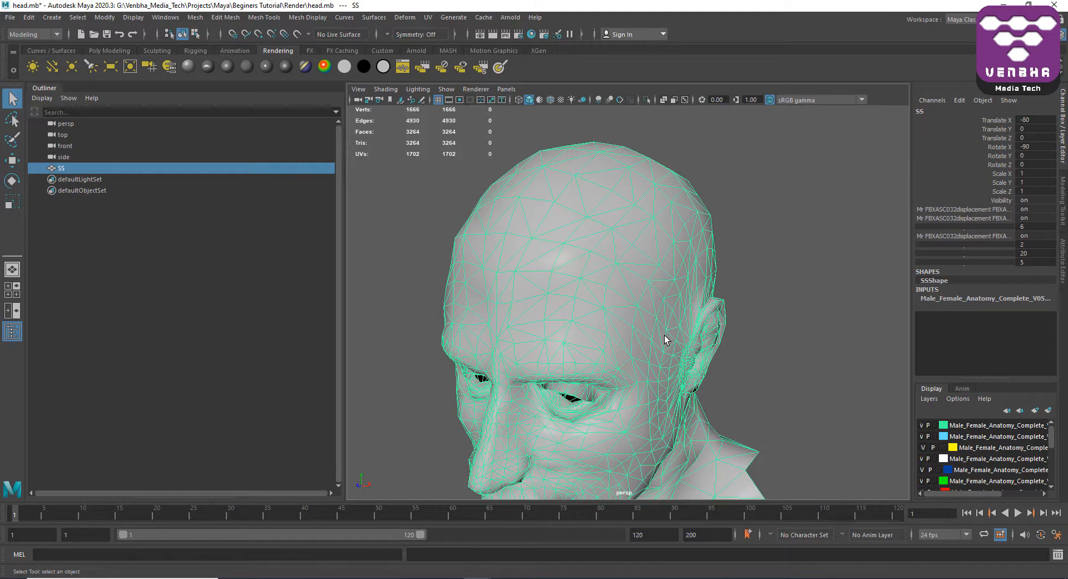
alt+drag(594, 351, 617, 312)
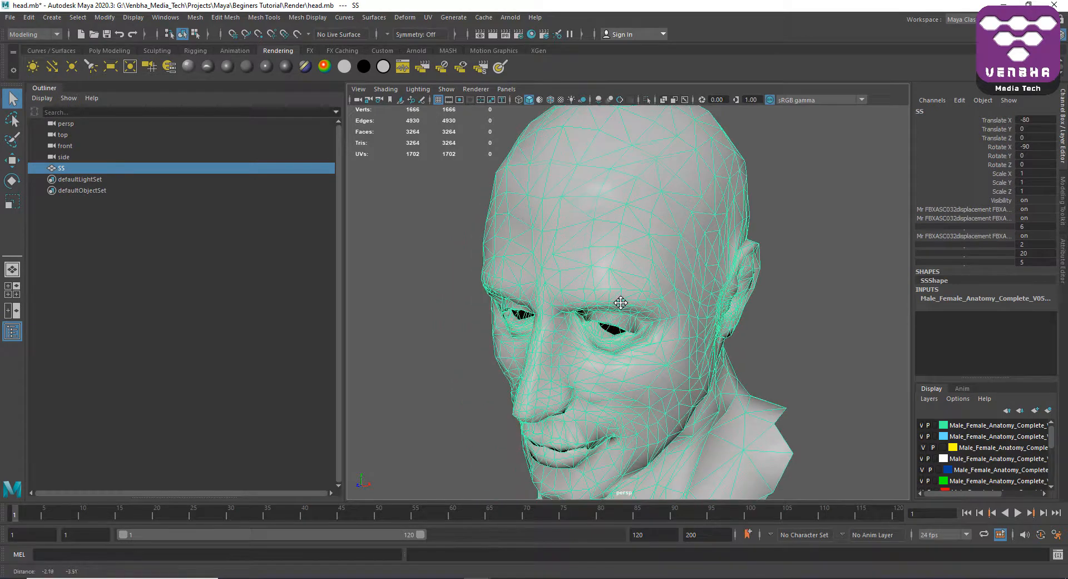
alt+middle_drag(617, 312, 621, 302)
drag(914, 366, 1035, 376)
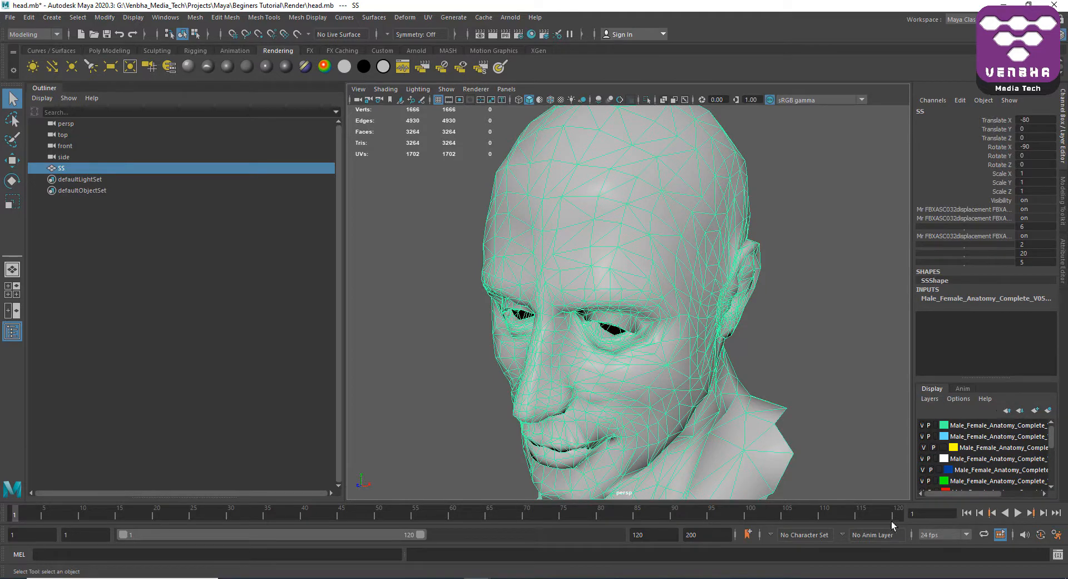
click(504, 578)
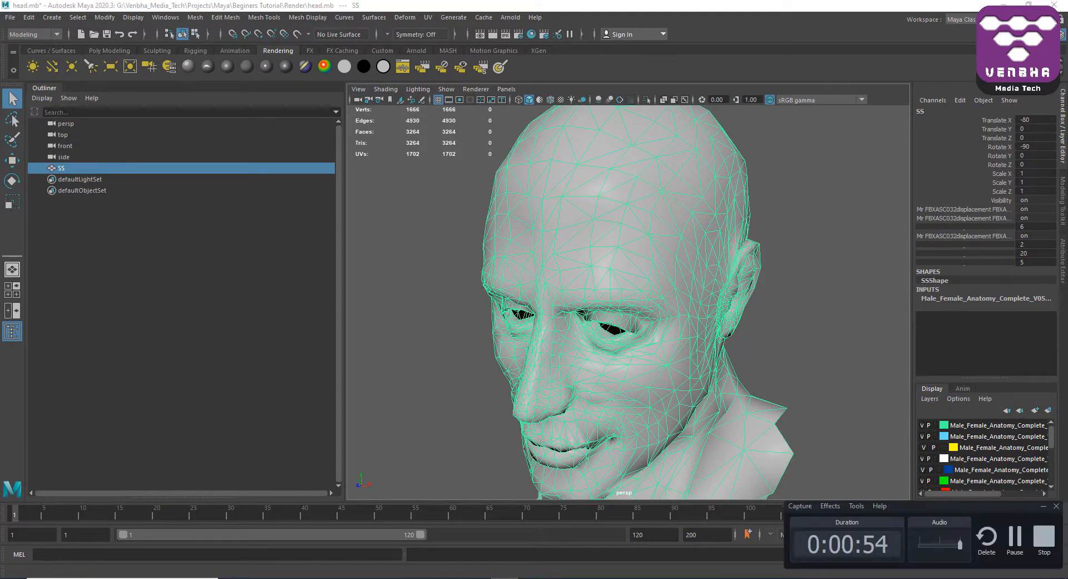
click(1014, 548)
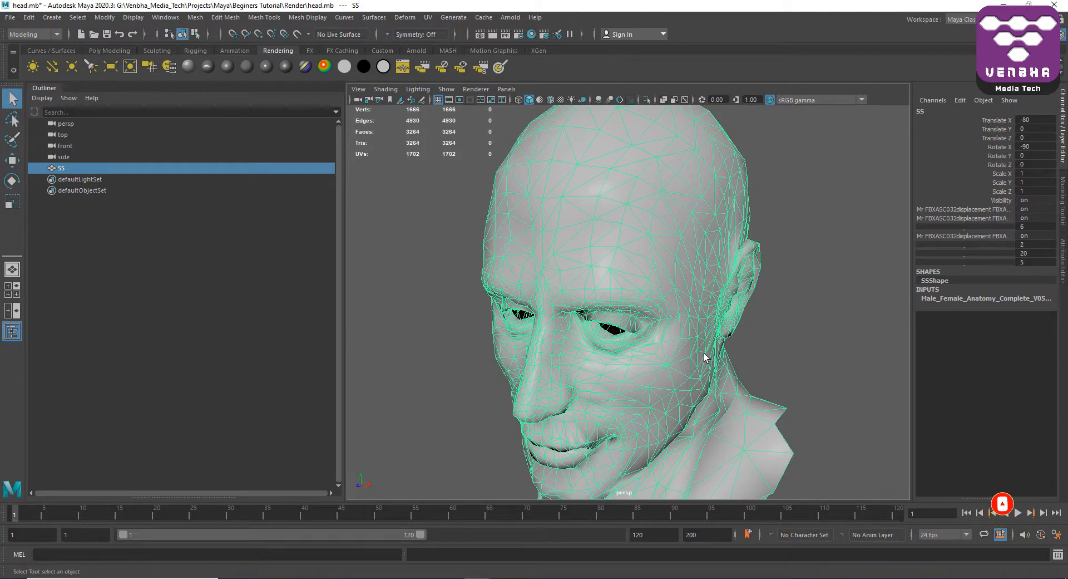
click(108, 52)
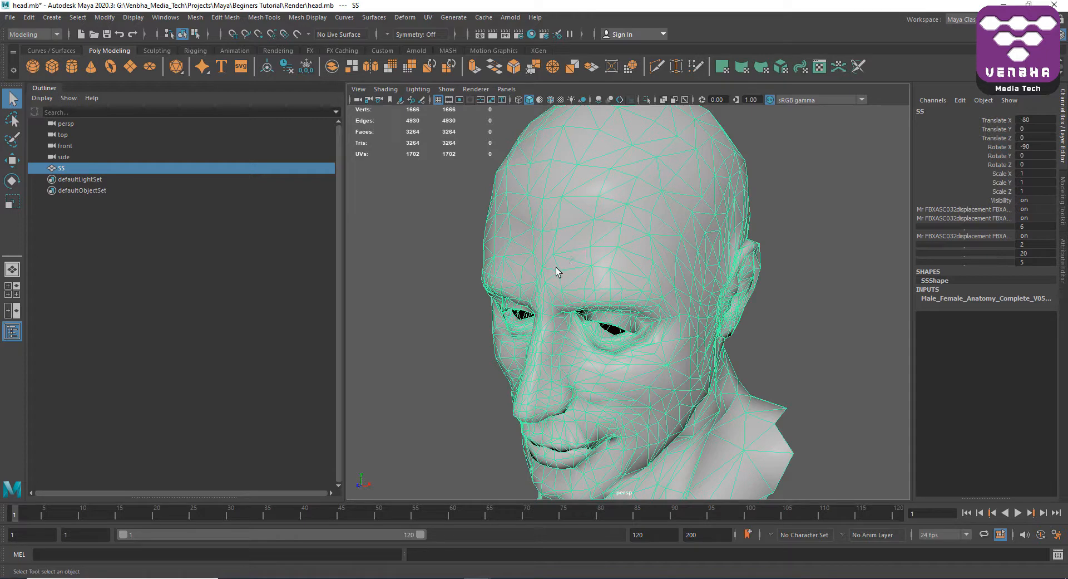
click(694, 65)
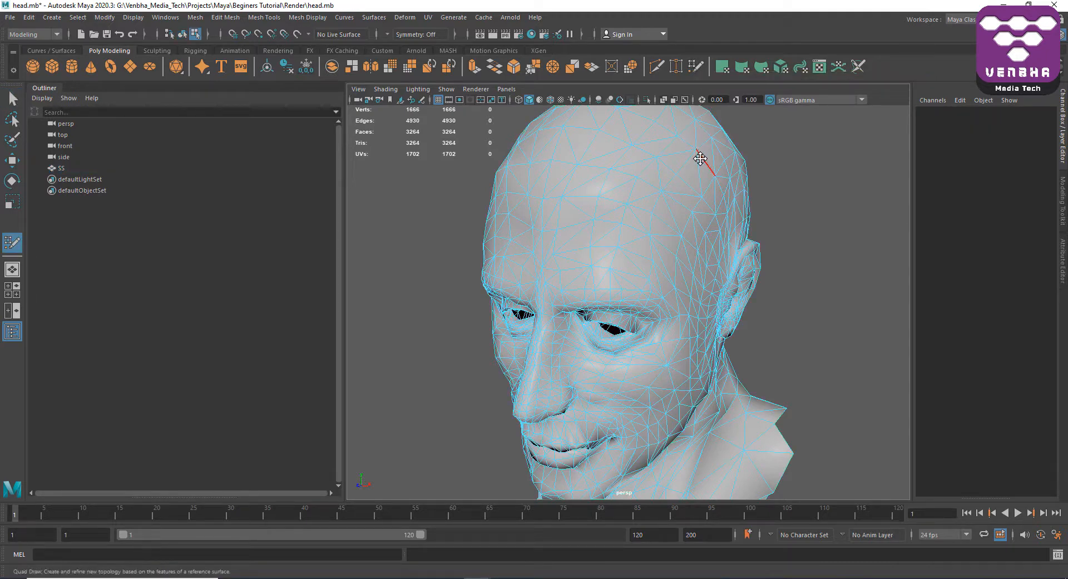
key(q)
right_drag(700, 158, 792, 123)
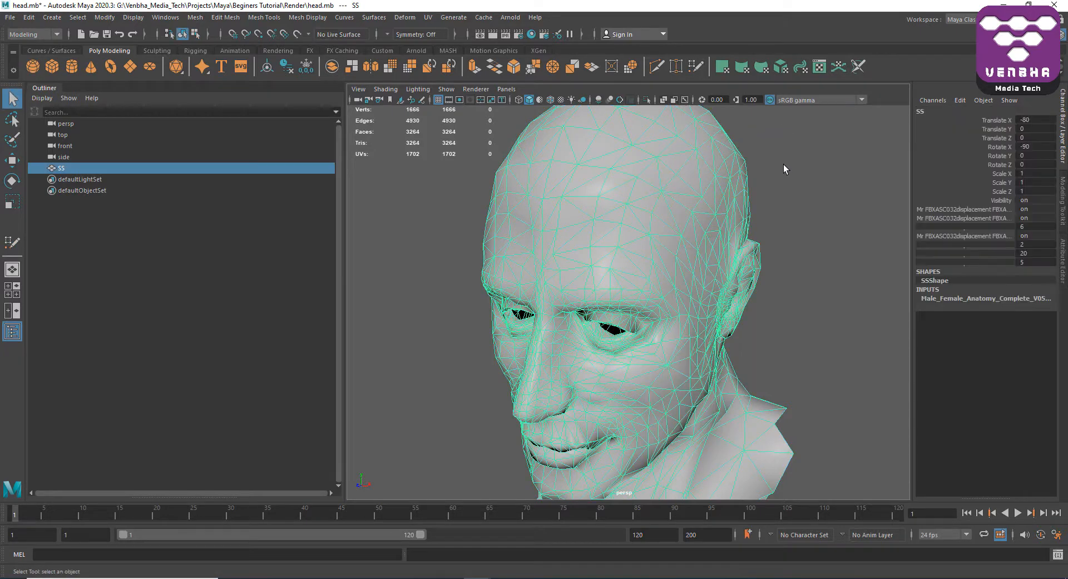
Select the head mesh SS and make it a live surface.
click(783, 165)
click(670, 191)
click(298, 35)
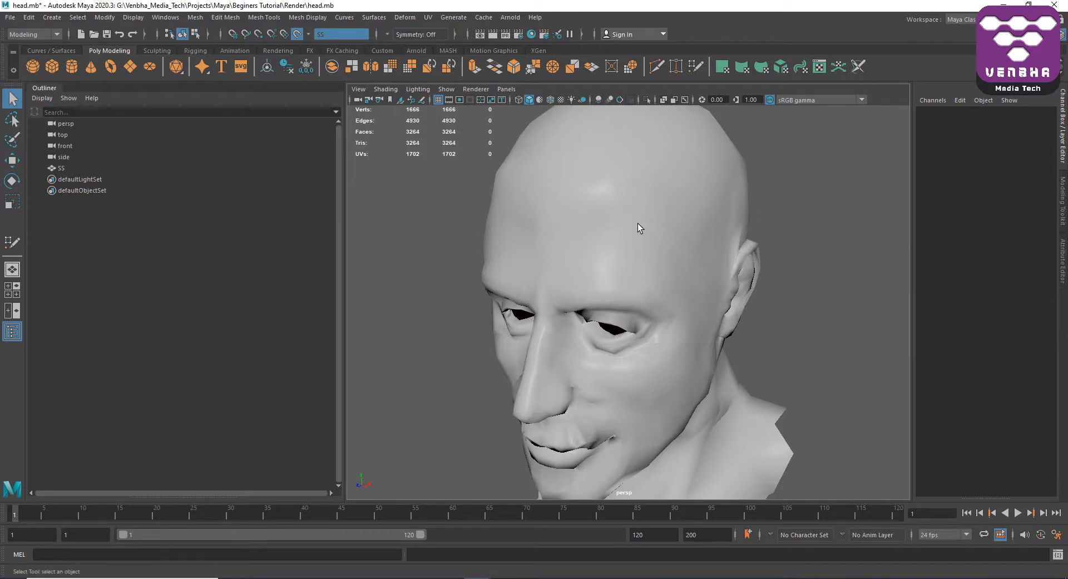
Activate the Quad Draw tool for retopologizing the live head and bring its options into view.
click(1064, 201)
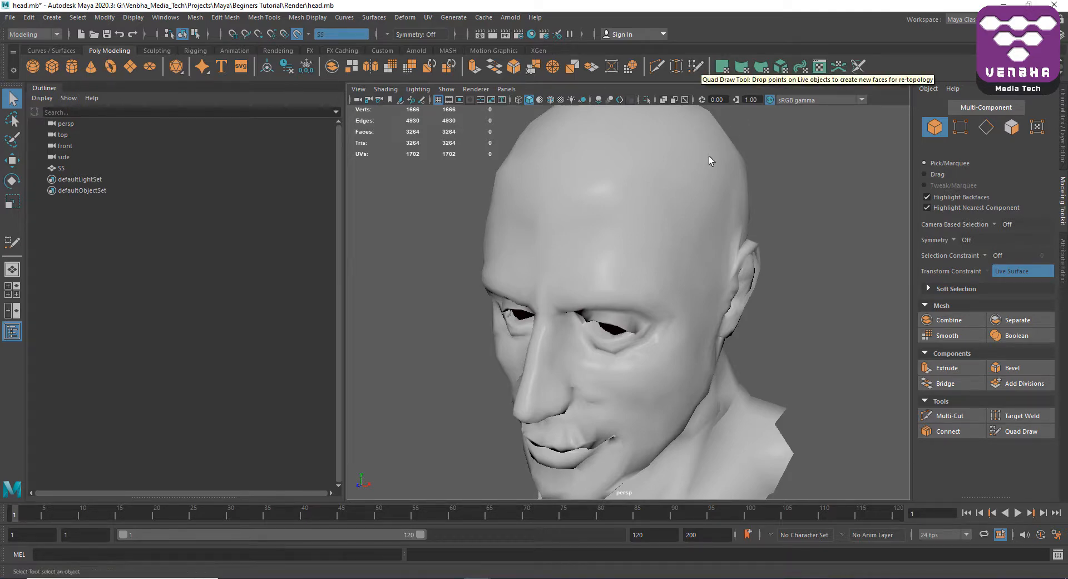
click(1063, 204)
click(1063, 206)
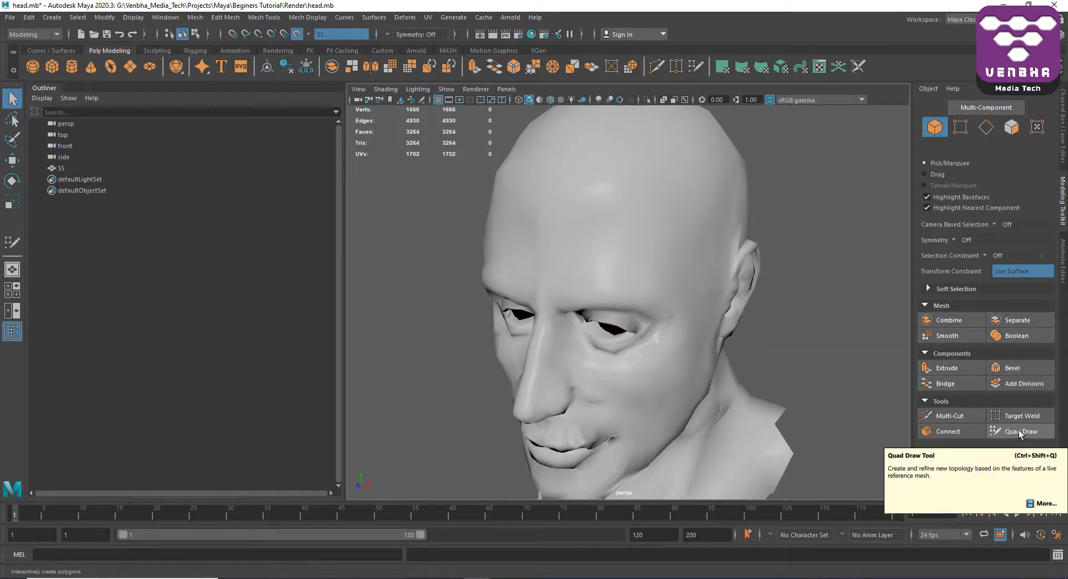
shift+right_click(749, 178)
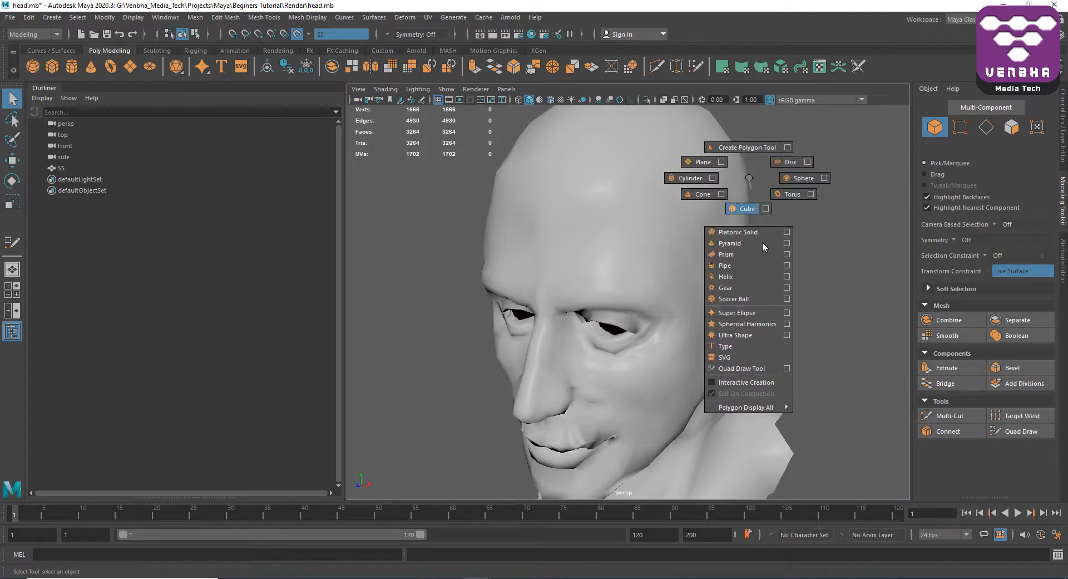
click(749, 179)
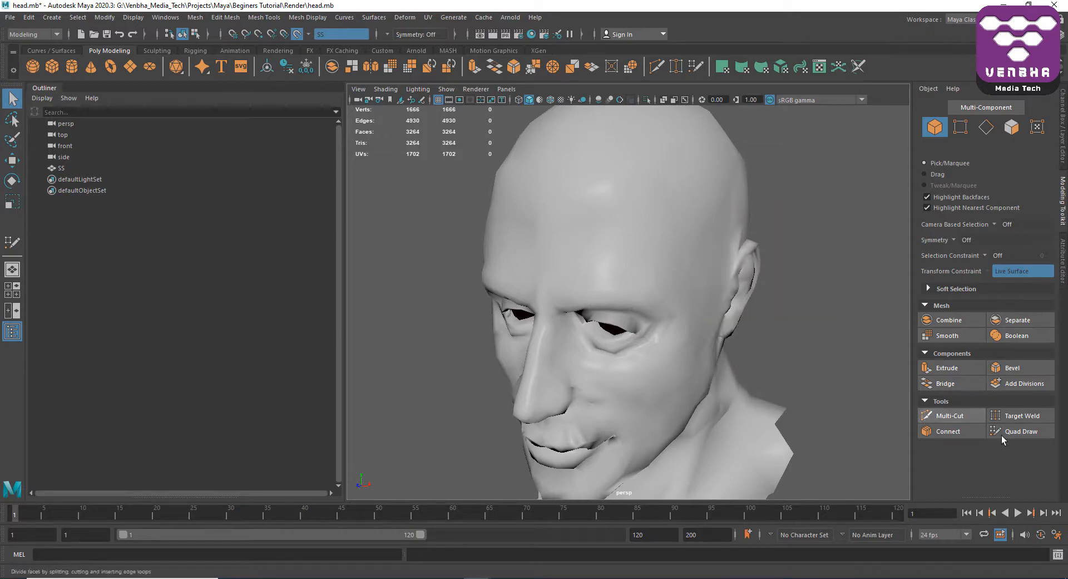
click(1025, 433)
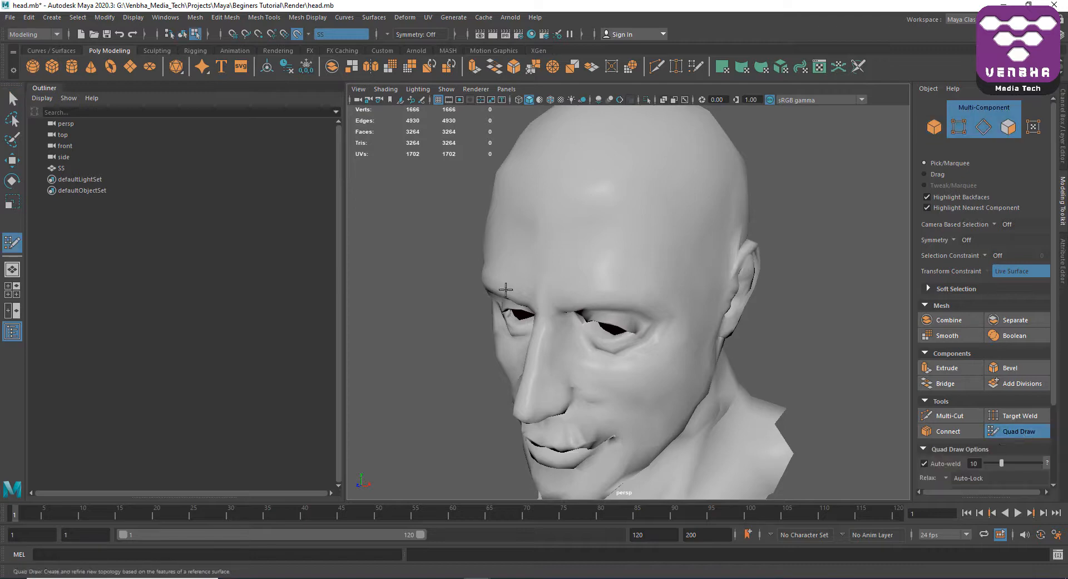
scroll(982, 461, down, 3)
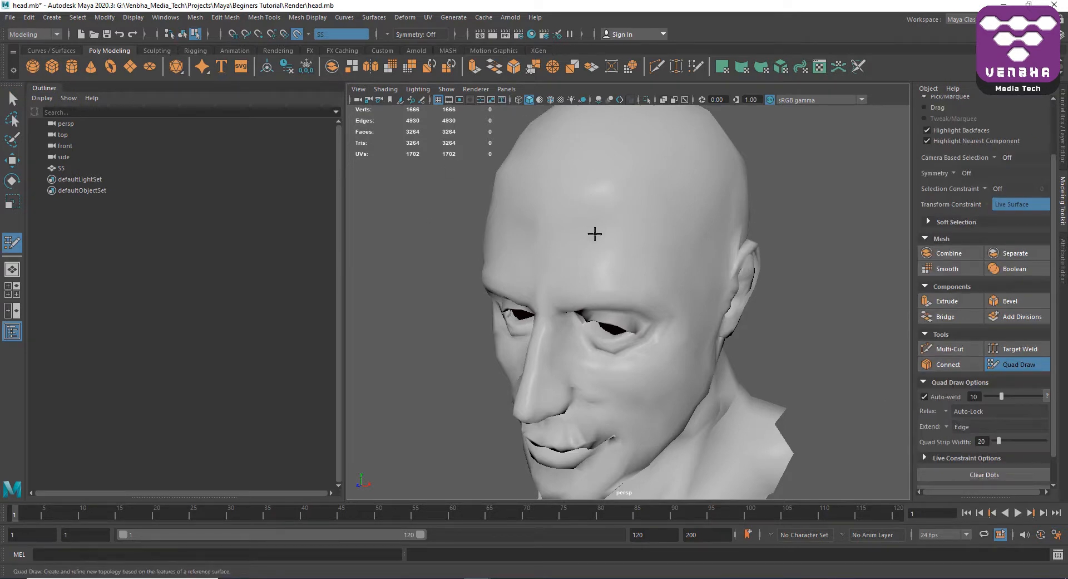
Place four Quad Draw points on the lower forehead above the nose bridge and fill them with a first quad.
alt+drag(596, 234, 601, 212)
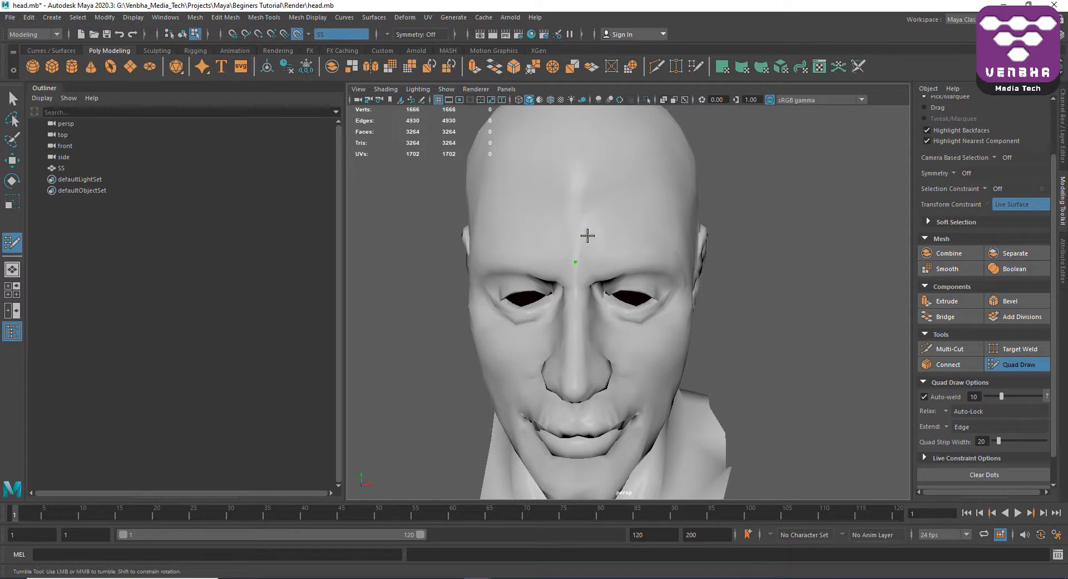
click(575, 262)
click(574, 232)
click(608, 231)
click(608, 259)
shift+click(593, 247)
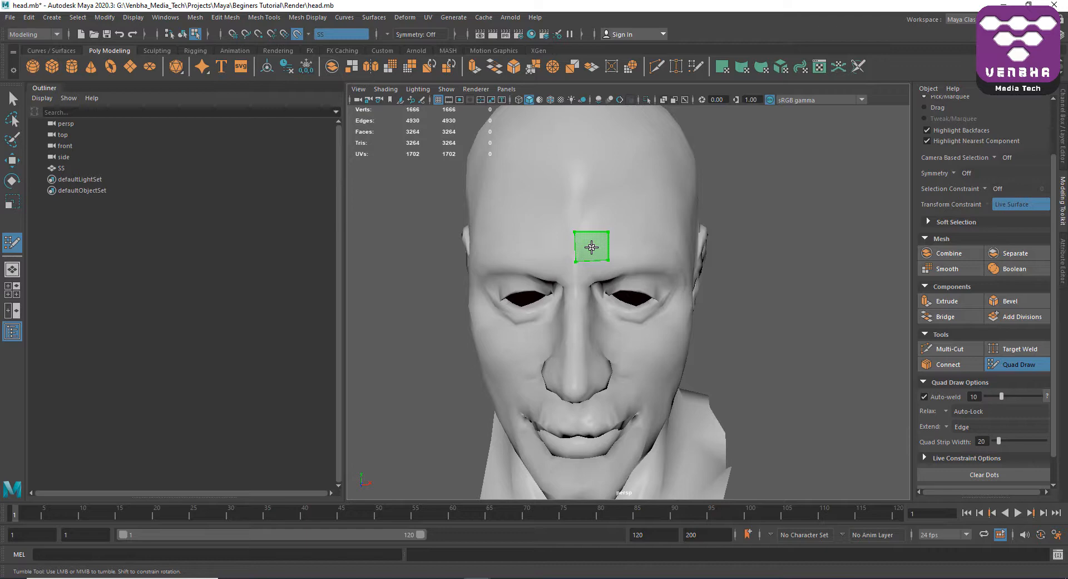
shift+click(592, 247)
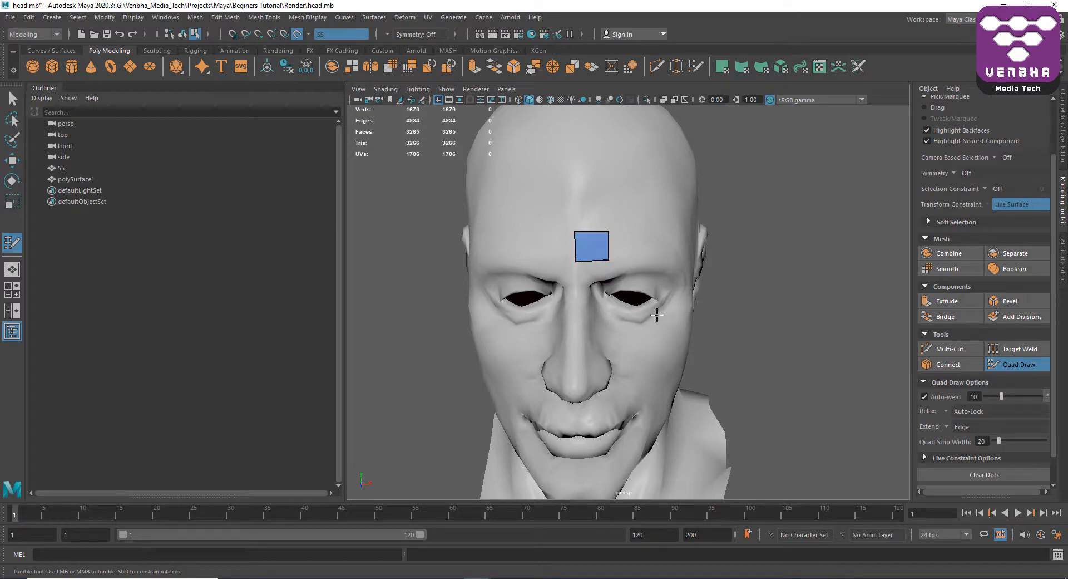
Add two more quads beside the first one, continuing the strip outward above the head's left eyebrow.
alt+drag(693, 261, 513, 228)
alt+middle_drag(513, 228, 561, 231)
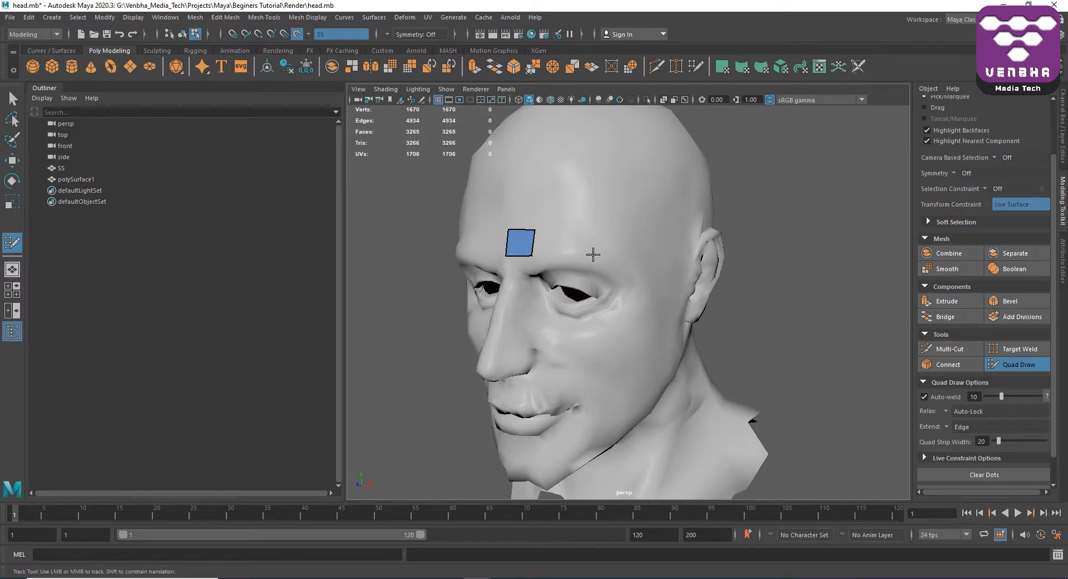
click(559, 255)
click(562, 228)
click(561, 254)
shift+click(548, 239)
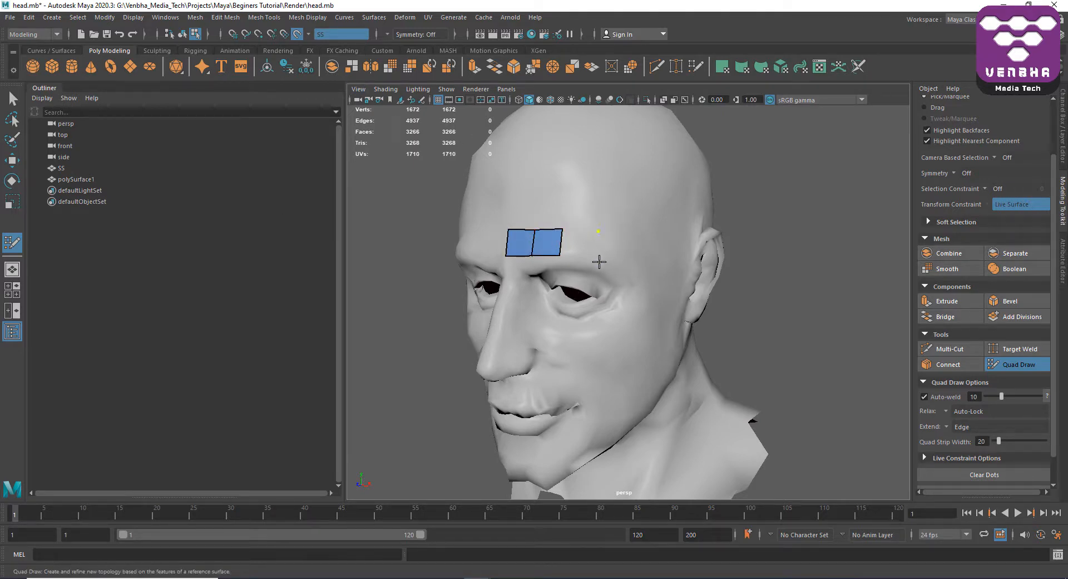
shift+click(580, 244)
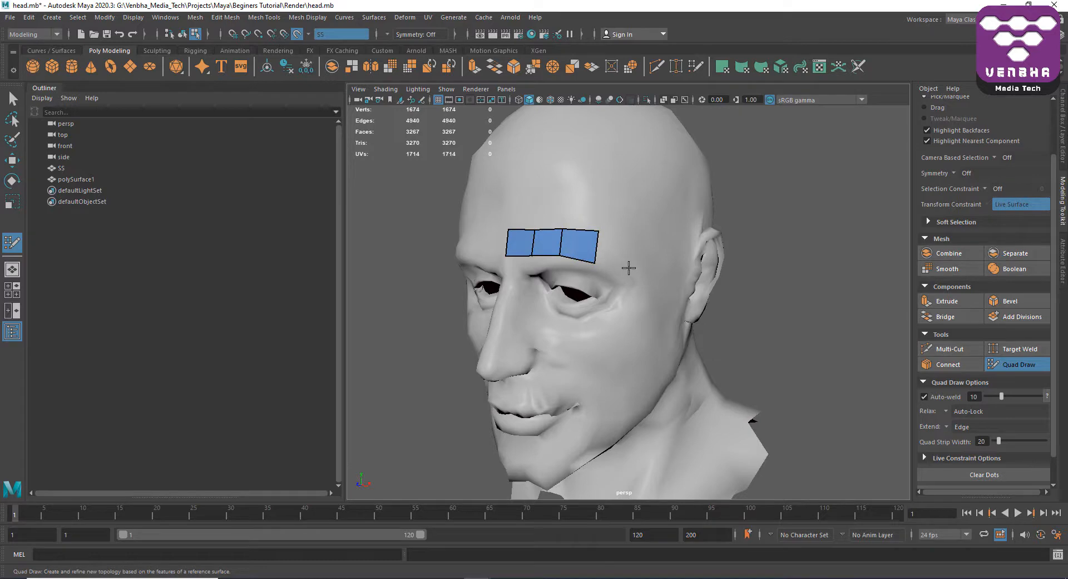
Extrude the outer edge of the brow strip twice to extend it by two quads toward the temple.
alt+drag(628, 283, 575, 317)
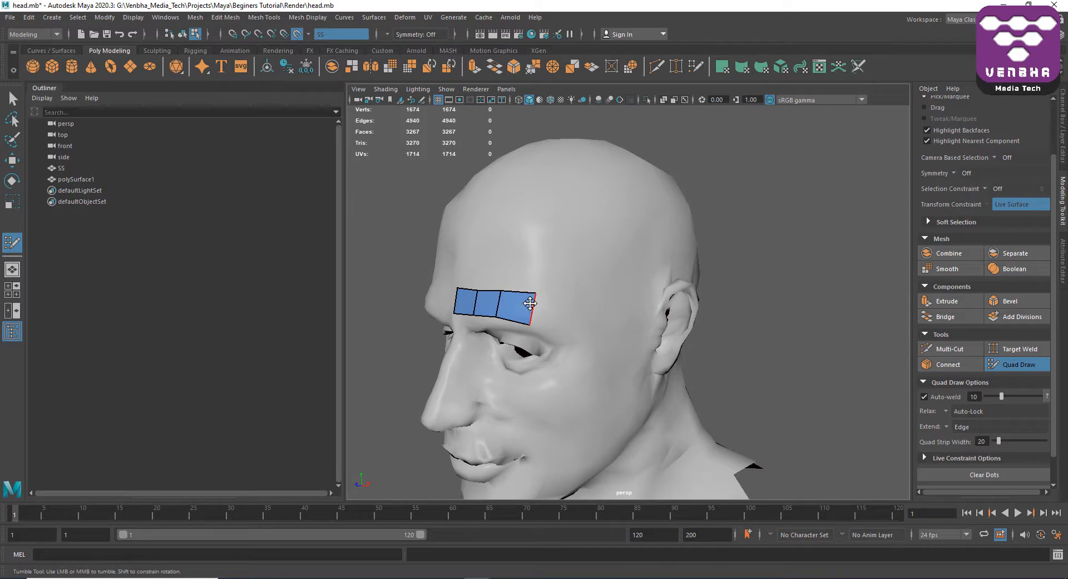
key(Tab)
drag(534, 307, 566, 326)
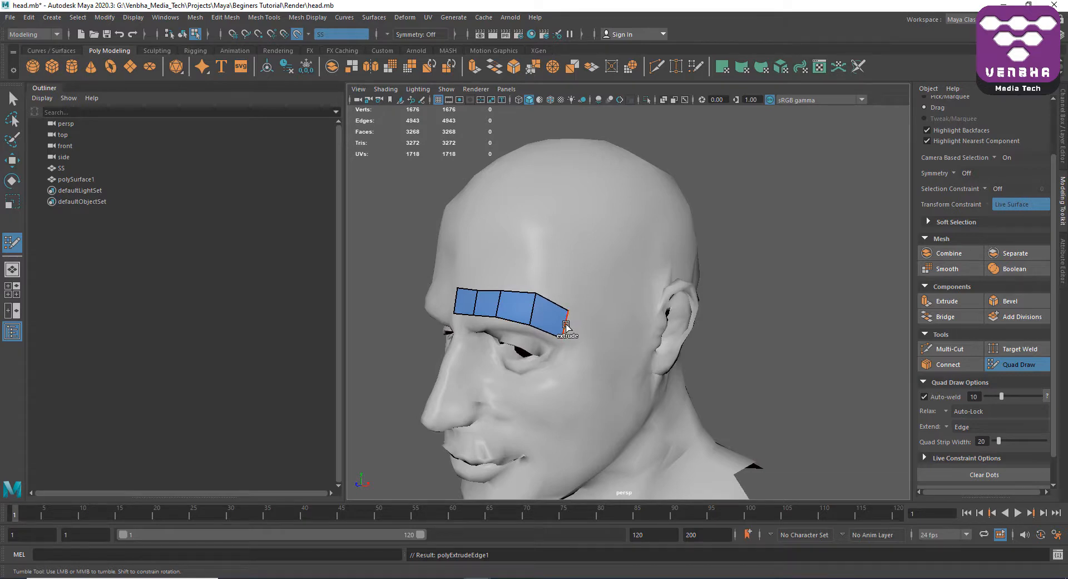
drag(563, 319, 584, 346)
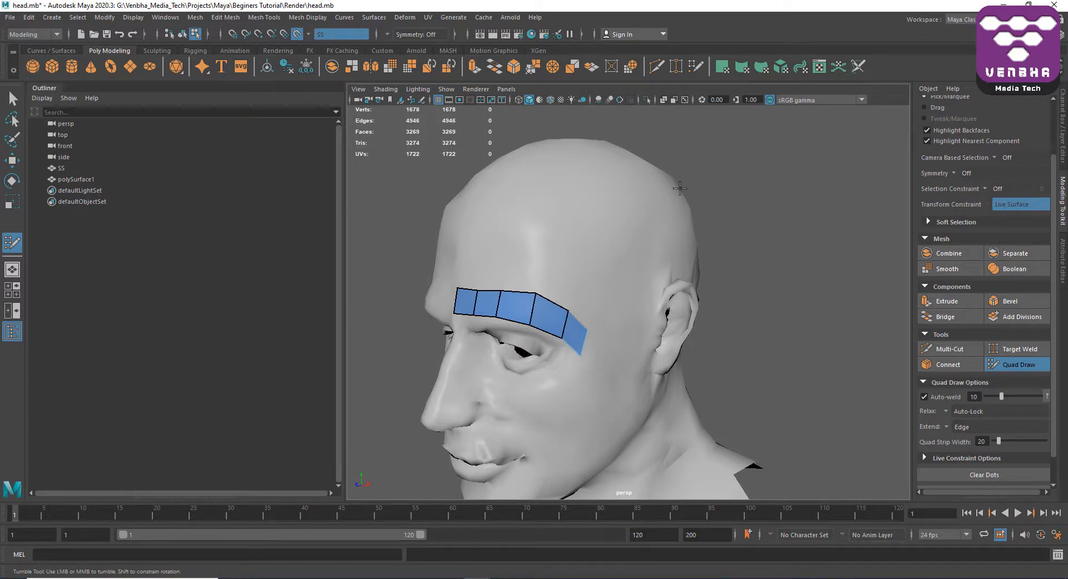
Show wireframe on the shaded head and reposition the outer strip vertices to curve around the eye socket's outer corner.
click(550, 101)
mouse_move(786, 283)
alt+mouse_down()
mouse_move(804, 220)
mouse_move(791, 242)
mouse_move(769, 241)
mouse_move(763, 334)
alt+mouse_up()
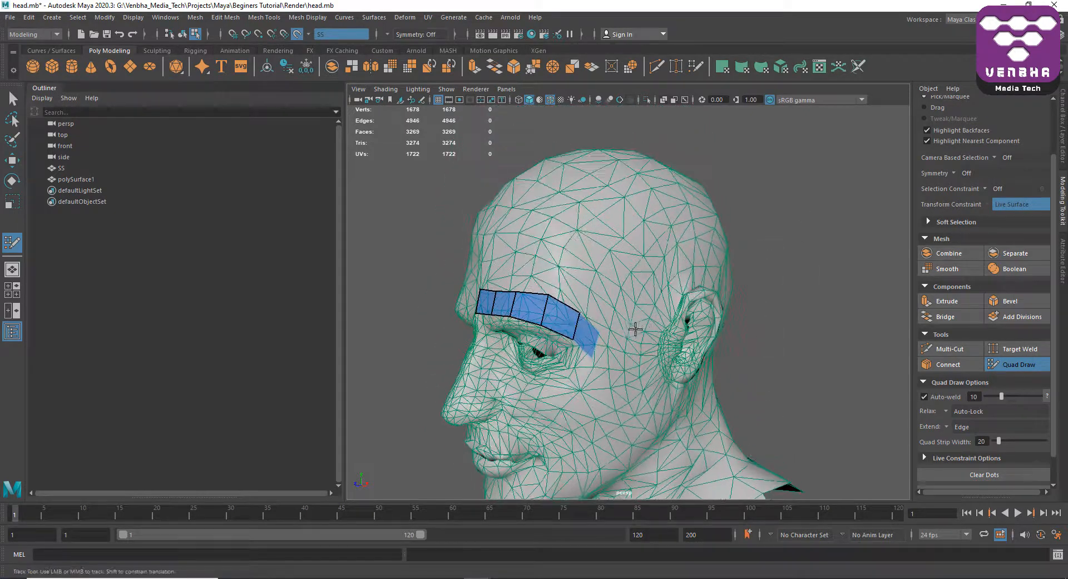
scroll(635, 328, up, 3)
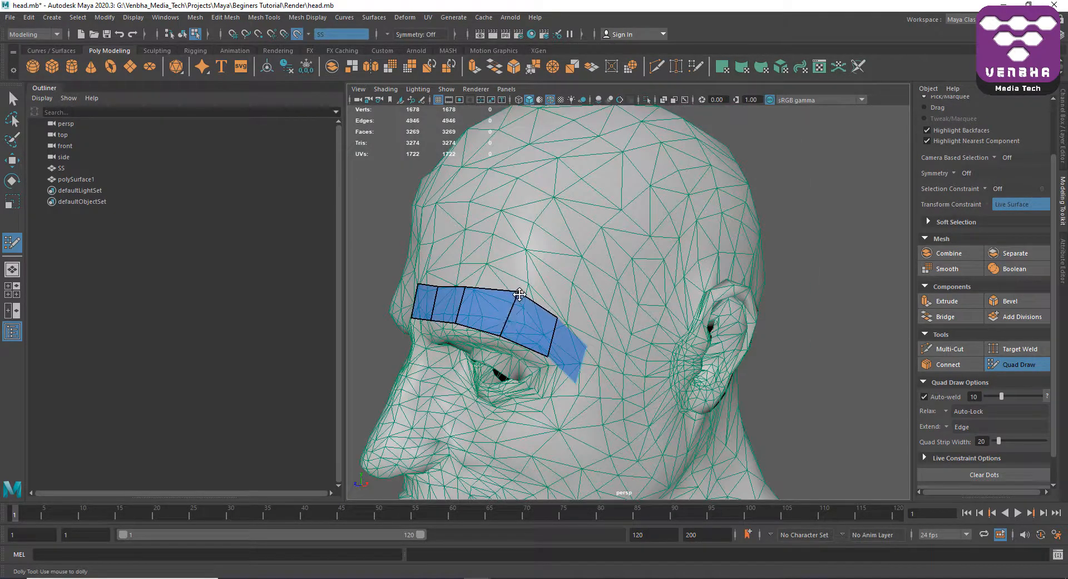
drag(558, 318, 567, 321)
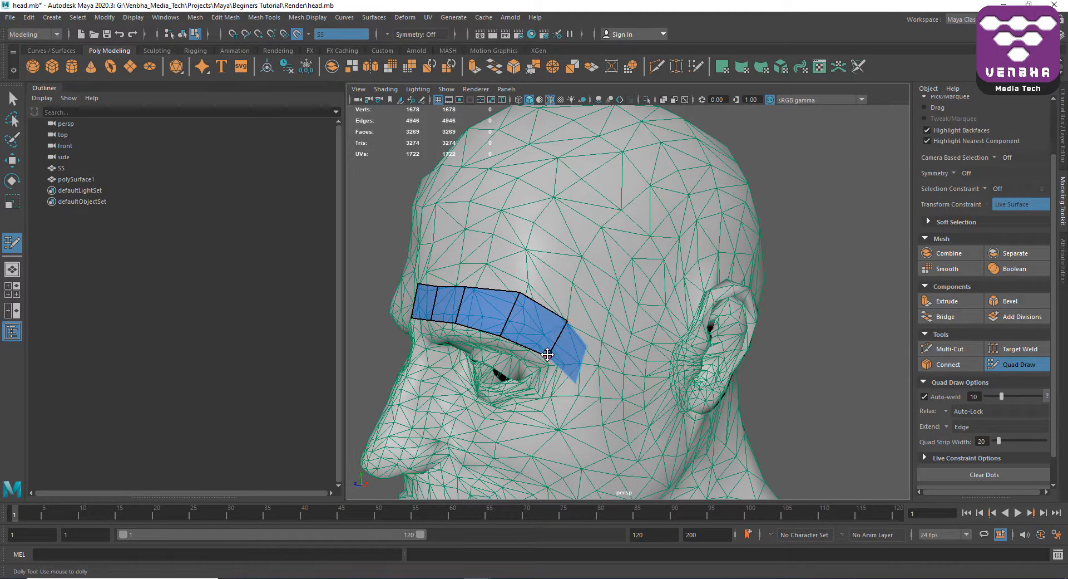
drag(547, 354, 561, 367)
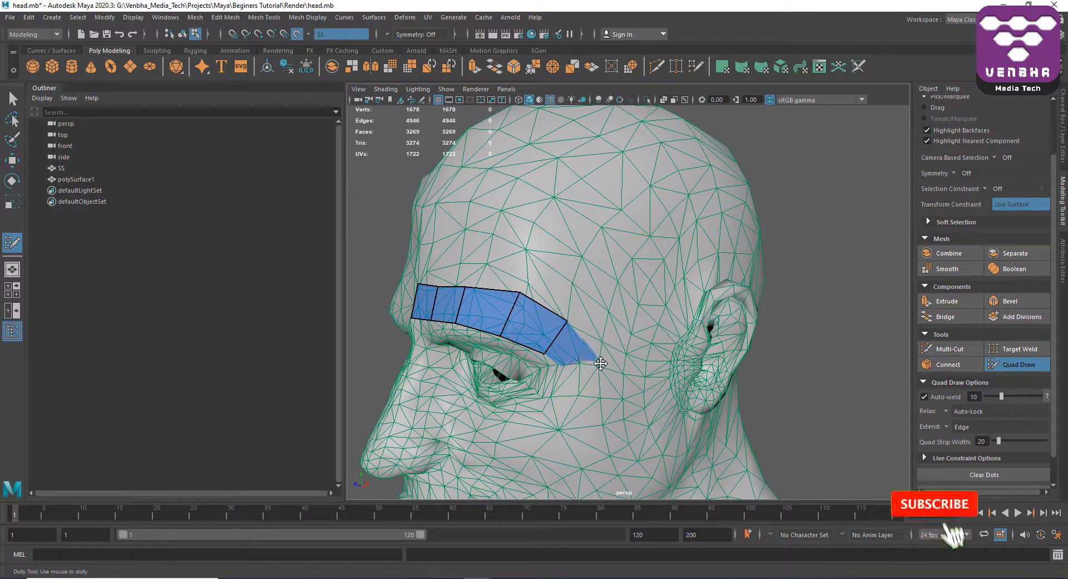
Extrude the strip's end edge downward into three more quads running past the outer eye corner onto the cheek.
alt+middle_drag(649, 375, 769, 286)
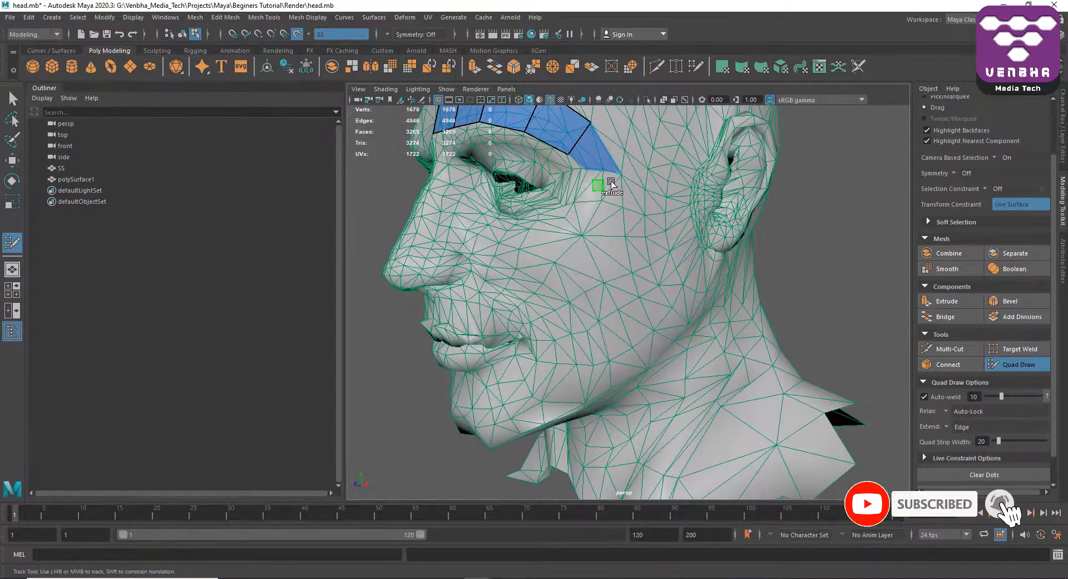
mouse_move(604, 206)
mouse_down()
mouse_move(587, 219)
mouse_move(622, 217)
mouse_up()
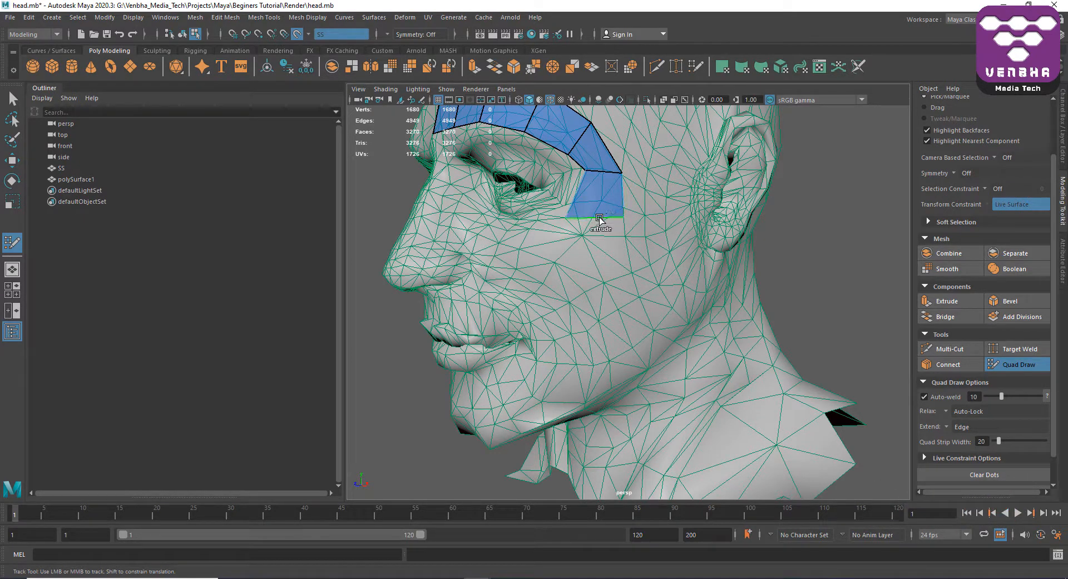
mouse_move(573, 225)
mouse_down()
mouse_move(579, 238)
mouse_move(623, 234)
mouse_move(634, 308)
mouse_move(638, 294)
mouse_up()
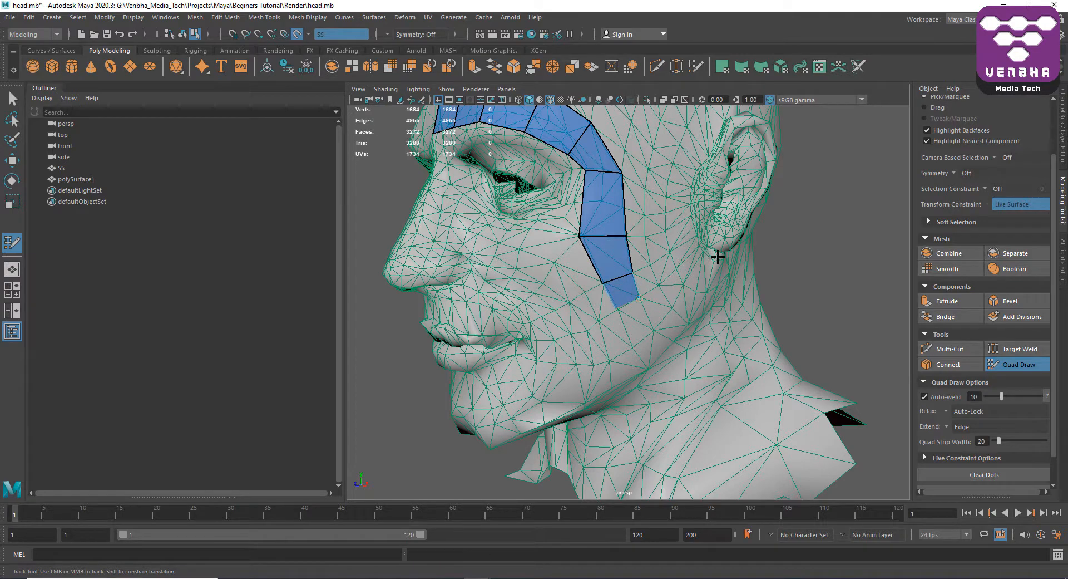
alt+drag(718, 256, 724, 316)
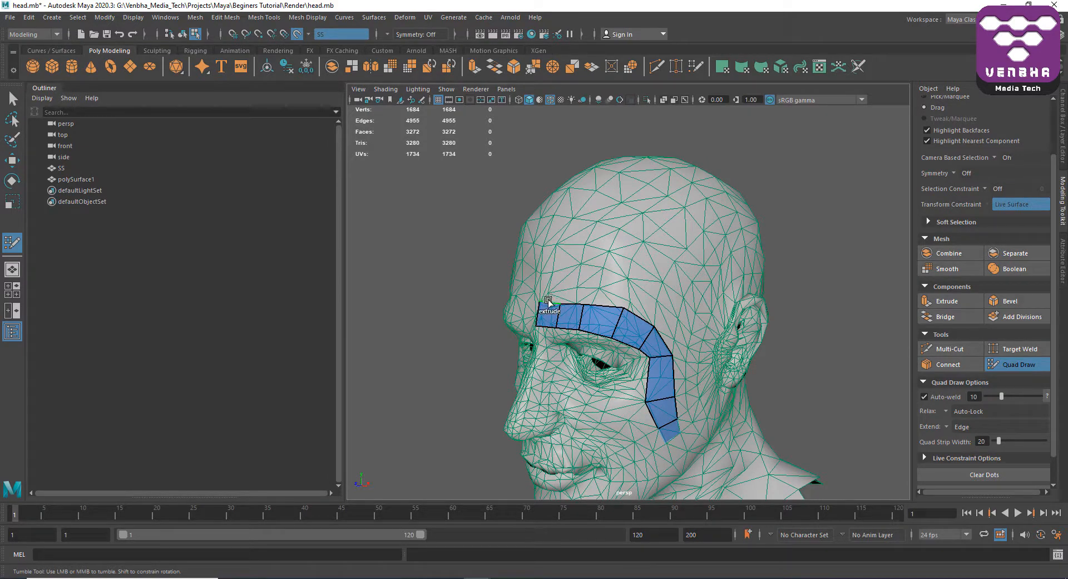
Extrude a second row of quads above and outside the brow strip and weld its stray corner to the first new quad.
drag(551, 299, 553, 274)
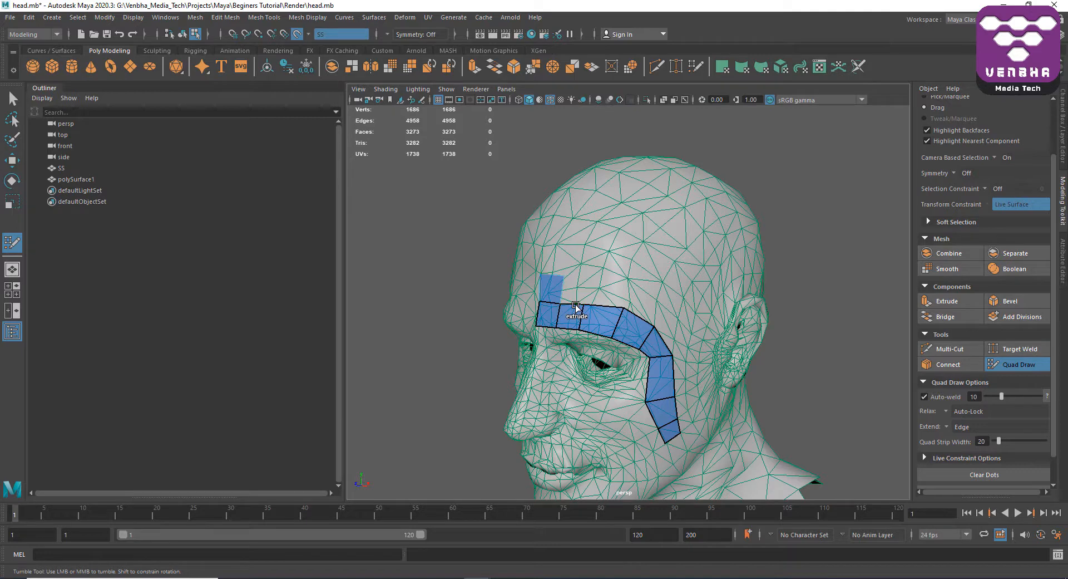
mouse_move(576, 306)
mouse_down()
mouse_move(600, 281)
mouse_move(611, 290)
mouse_up()
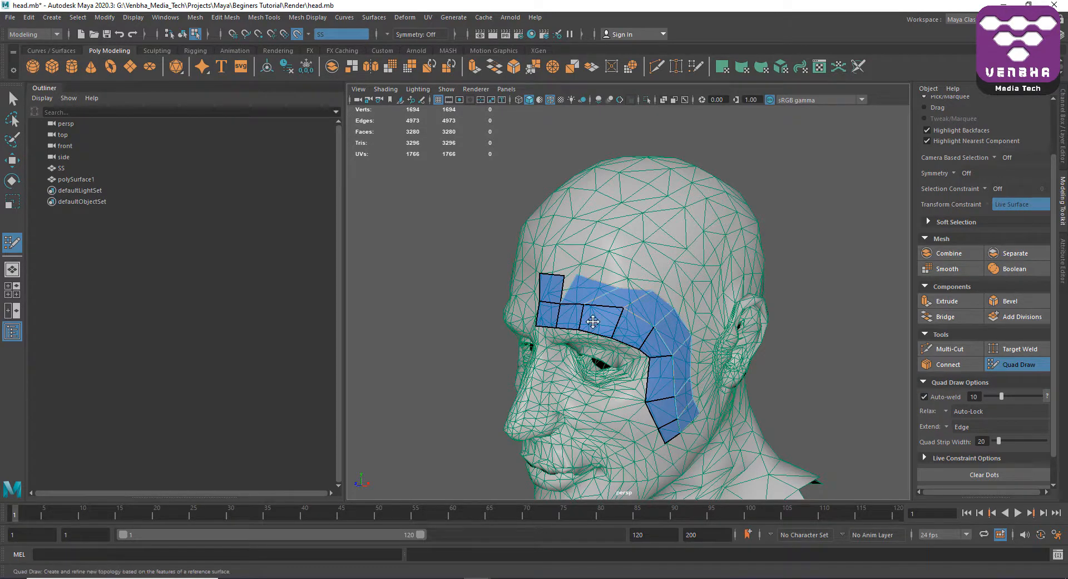
click(924, 396)
click(575, 277)
click(924, 396)
shift+click(574, 277)
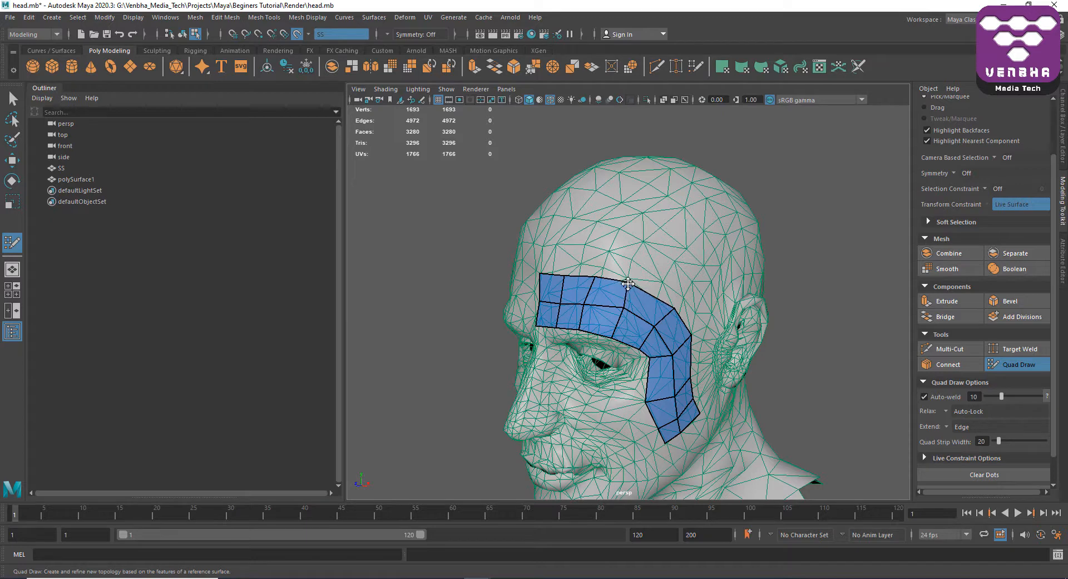
alt+drag(673, 309, 567, 279)
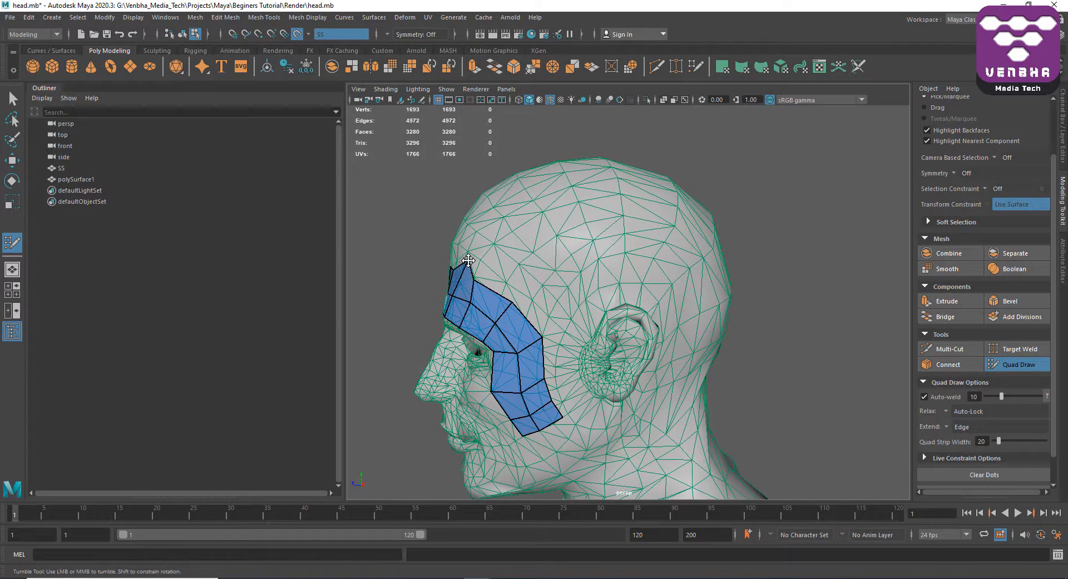
drag(460, 273, 758, 252)
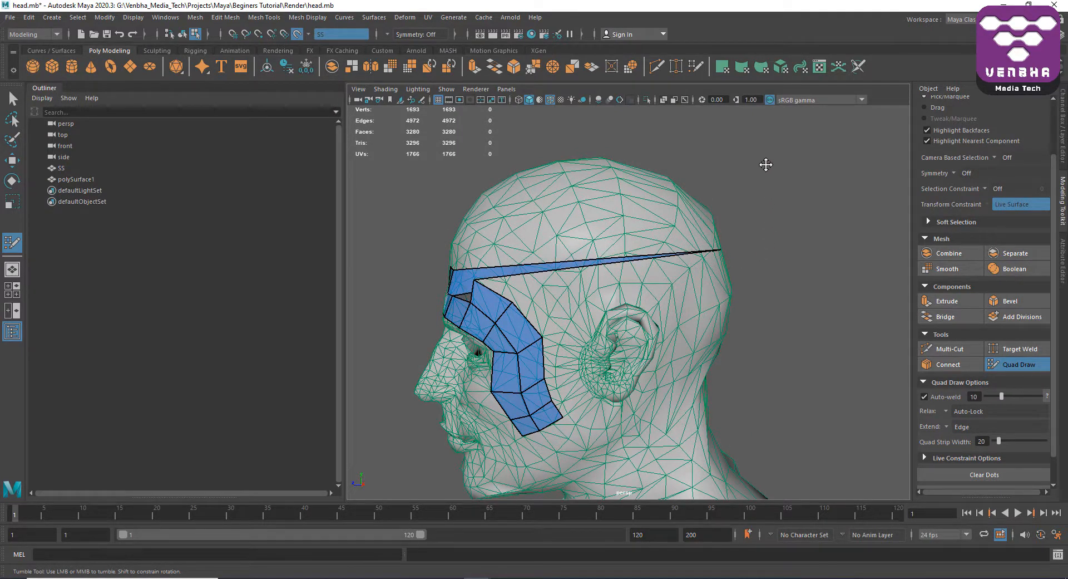
drag(484, 122, 658, 353)
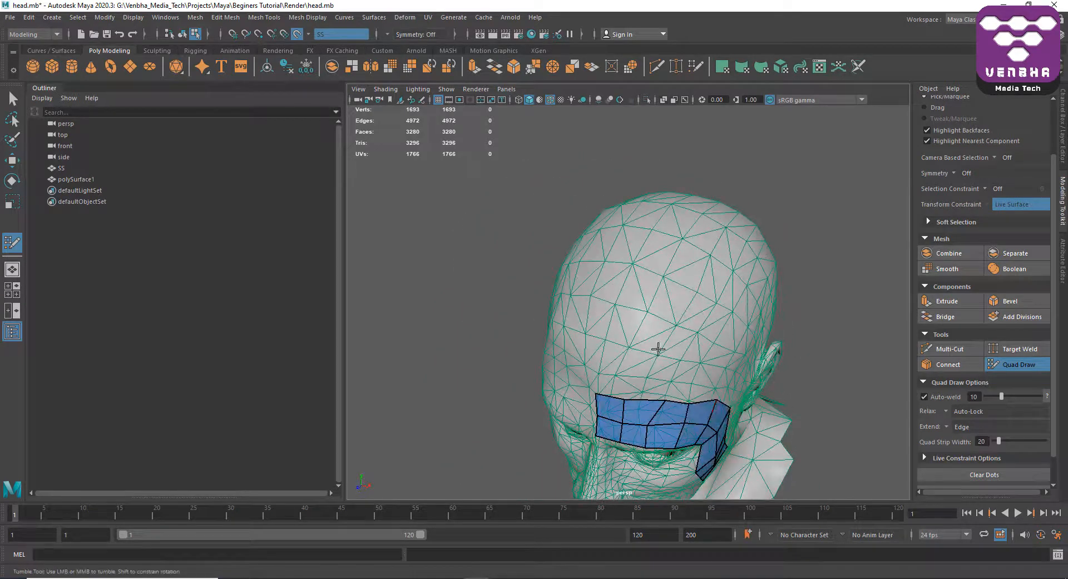
Reposition vertices of the two-row strip along the forehead, temple and cheek so the quads are more evenly shaped.
mouse_move(696, 409)
mouse_down()
mouse_move(715, 311)
mouse_move(706, 392)
mouse_move(692, 403)
mouse_up()
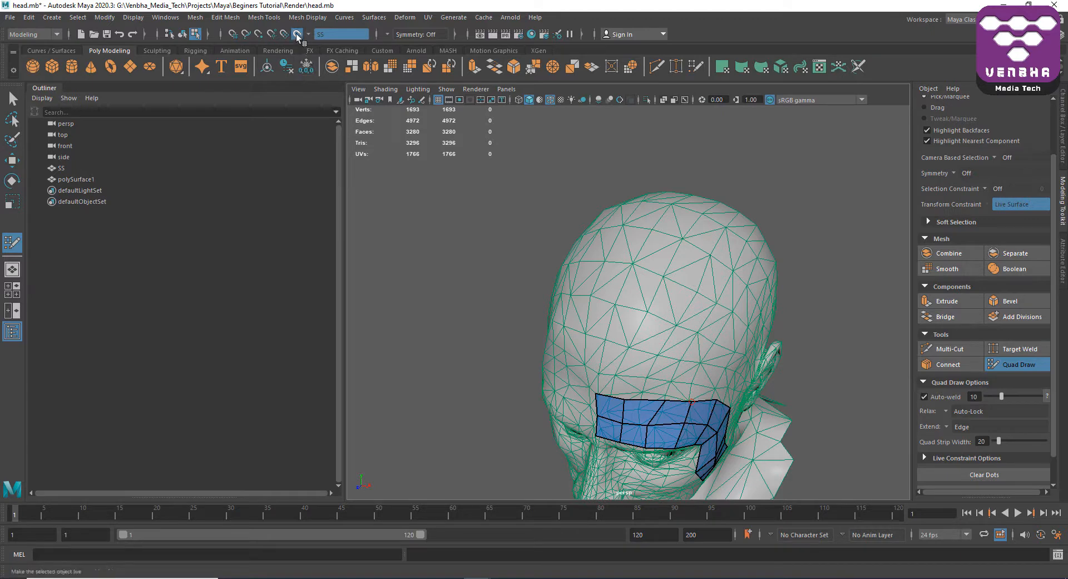
alt+drag(819, 341, 784, 308)
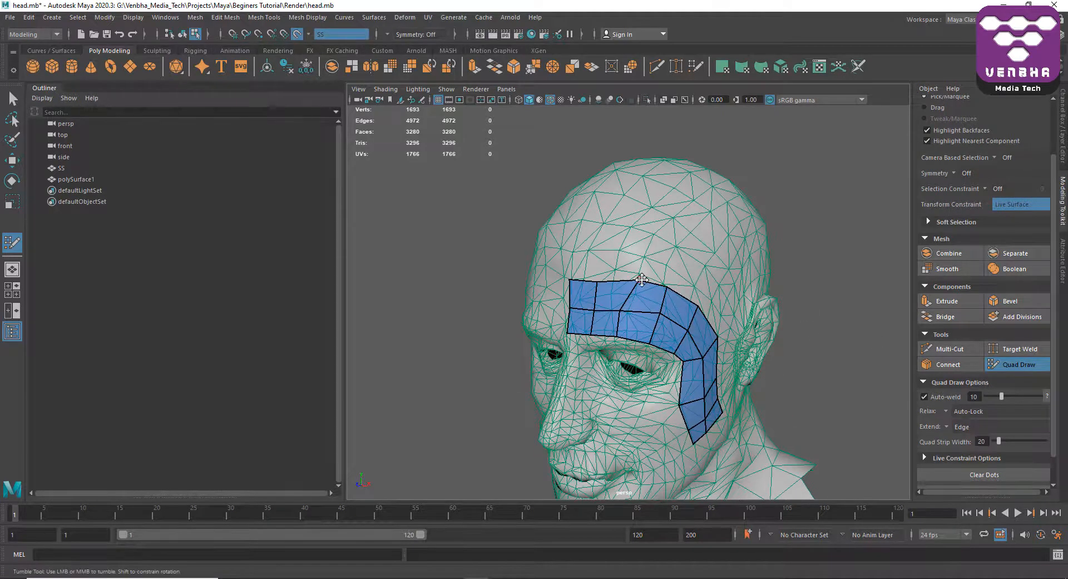
alt+drag(679, 306, 623, 267)
drag(544, 267, 540, 272)
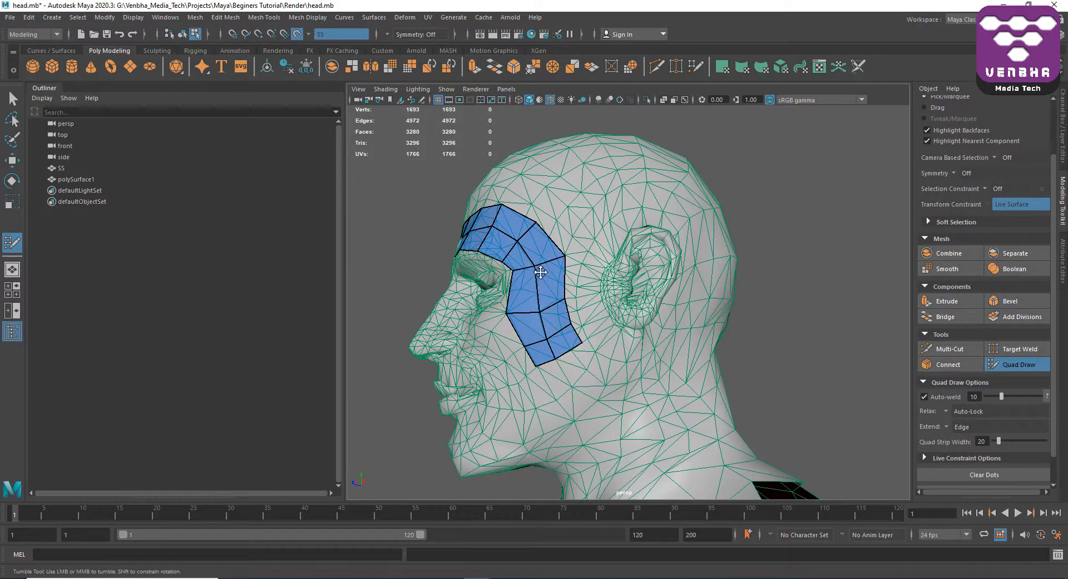
drag(581, 342, 579, 330)
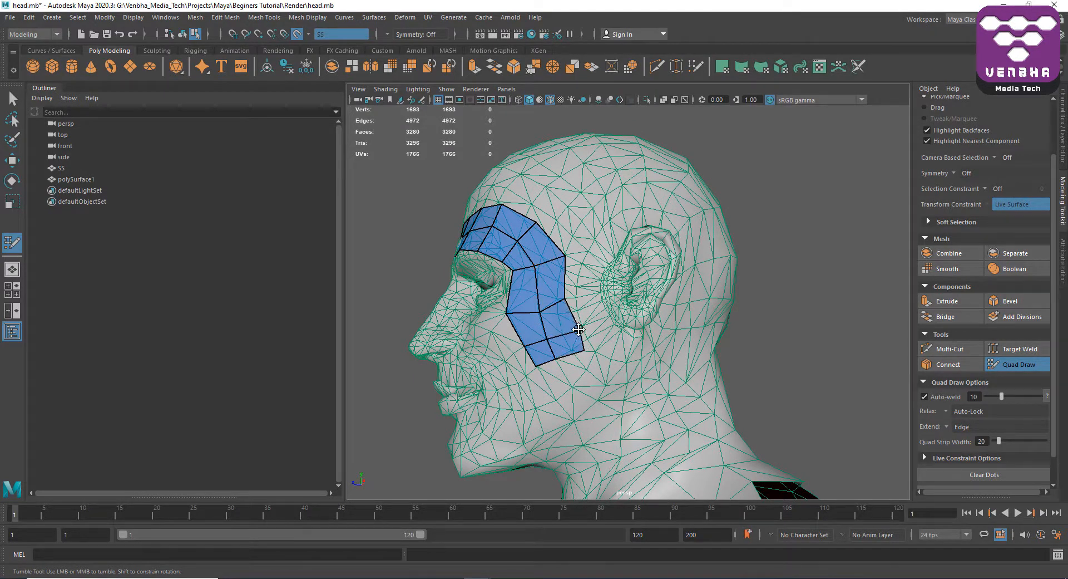
Extrude the innermost upper edge into a tall quad up the forehead and add three large quads beside it toward the temple.
alt+drag(558, 193, 623, 223)
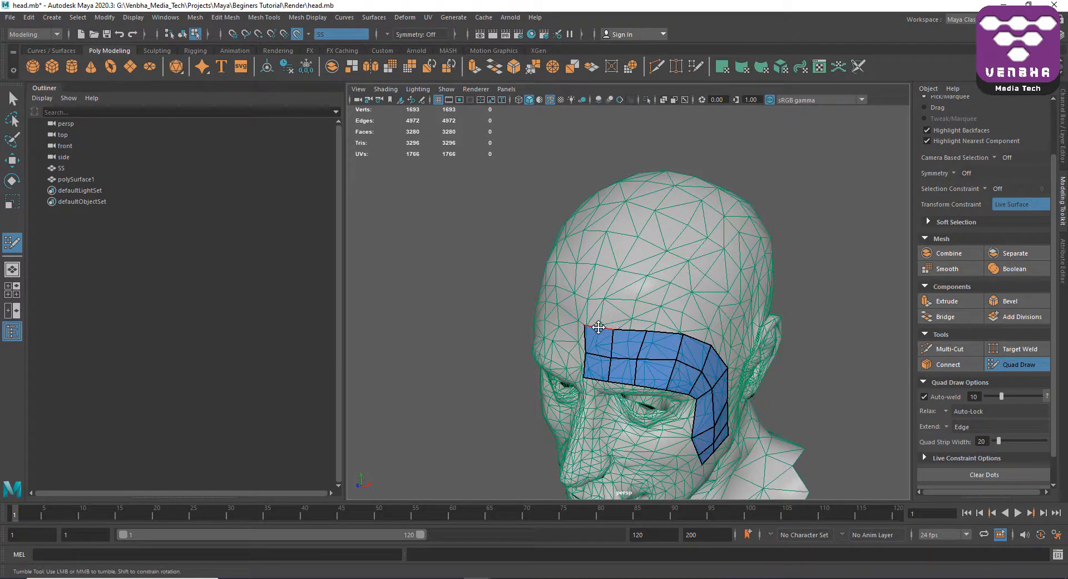
ctrl+drag(596, 326, 617, 233)
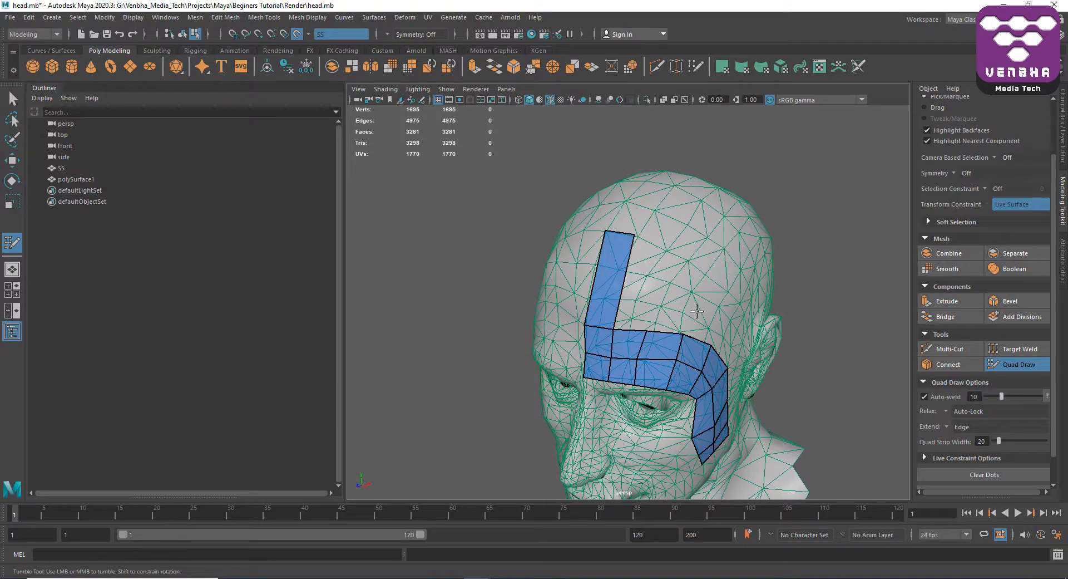
alt+drag(689, 310, 531, 311)
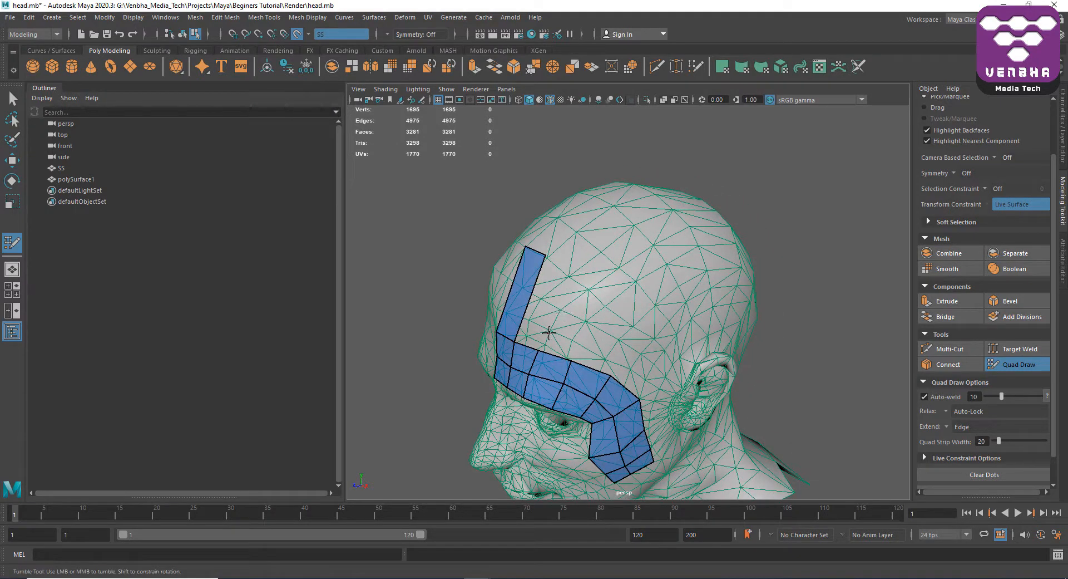
alt+drag(594, 355, 576, 308)
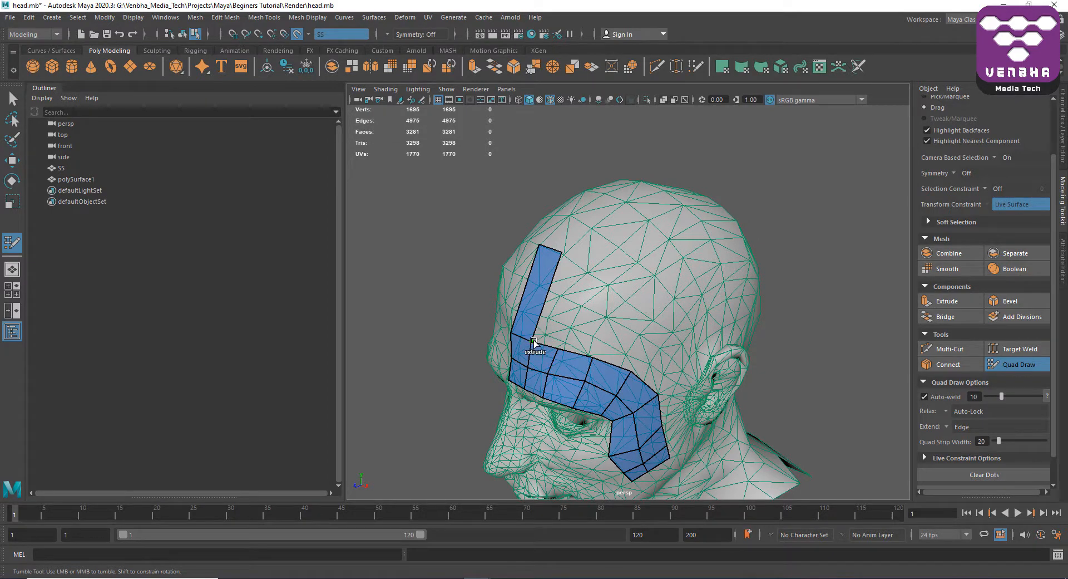
mouse_move(533, 340)
mouse_down()
mouse_move(573, 267)
mouse_move(612, 284)
mouse_up()
mouse_move(558, 348)
mouse_down()
mouse_move(655, 330)
mouse_move(659, 315)
mouse_up()
drag(594, 357, 680, 333)
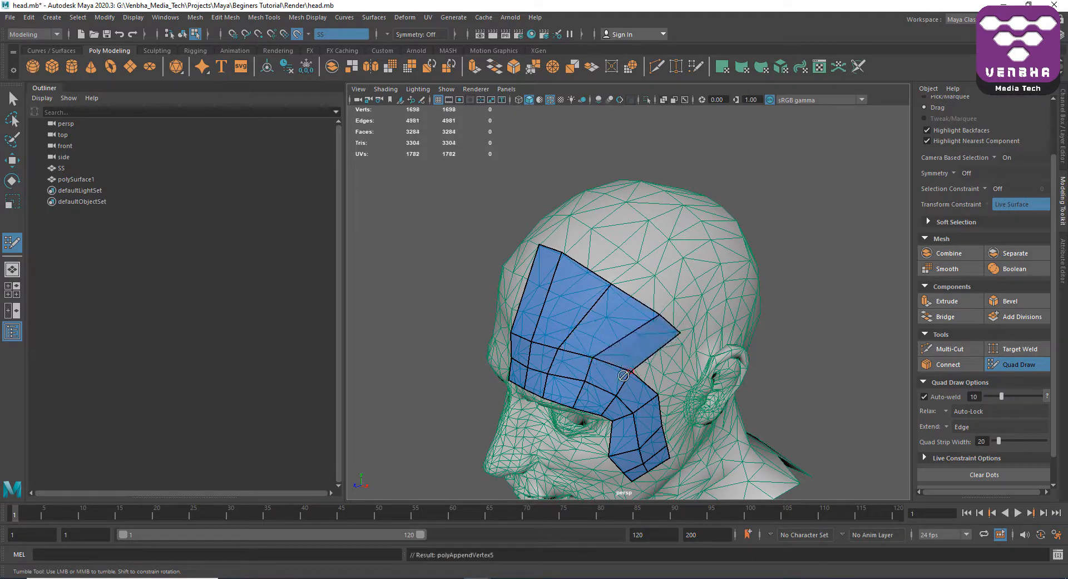
Continue the outer row with four more quads around the temple and down in front of the ear to the cheek end.
mouse_move(629, 372)
mouse_down()
mouse_move(690, 361)
mouse_move(695, 386)
mouse_move(639, 370)
mouse_up()
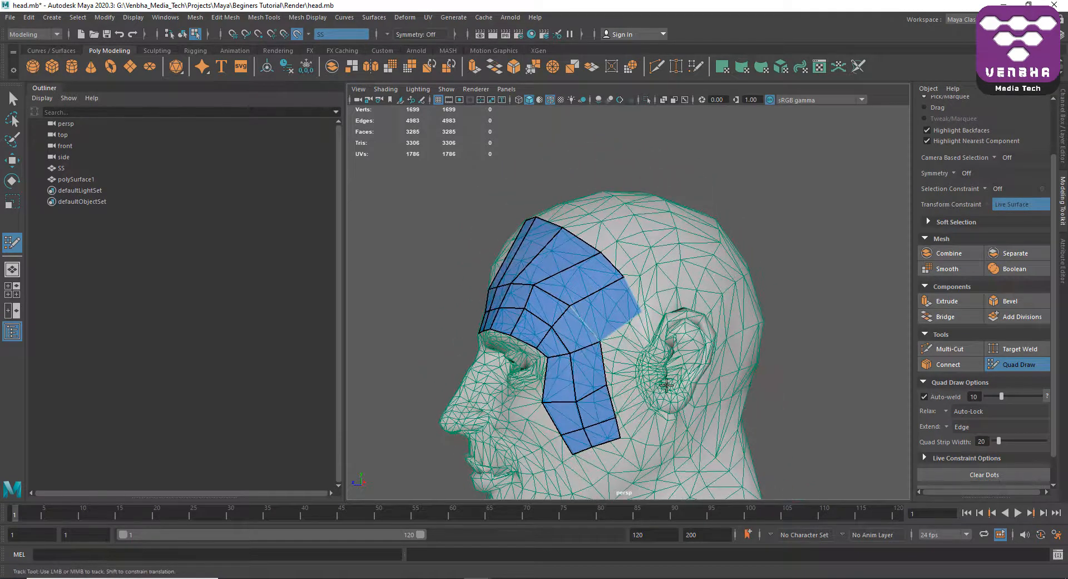
drag(592, 339, 629, 349)
mouse_move(595, 381)
mouse_down()
mouse_move(629, 390)
mouse_move(646, 426)
mouse_move(644, 398)
mouse_up()
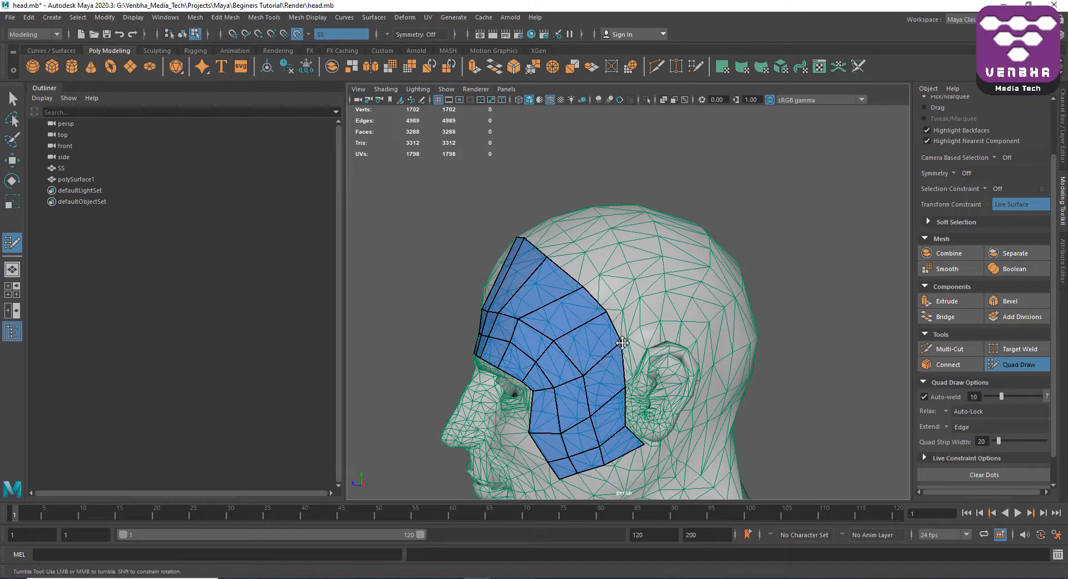
Extrude the temple edge back over the ear and add four more long quads beside it up to the crown's centre line.
drag(623, 340, 673, 294)
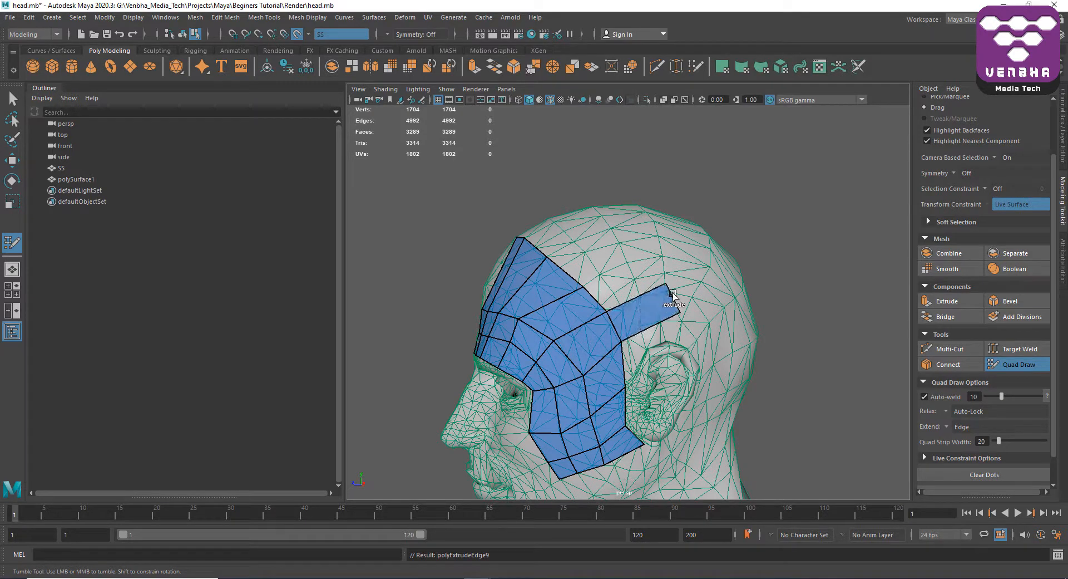
drag(607, 311, 664, 255)
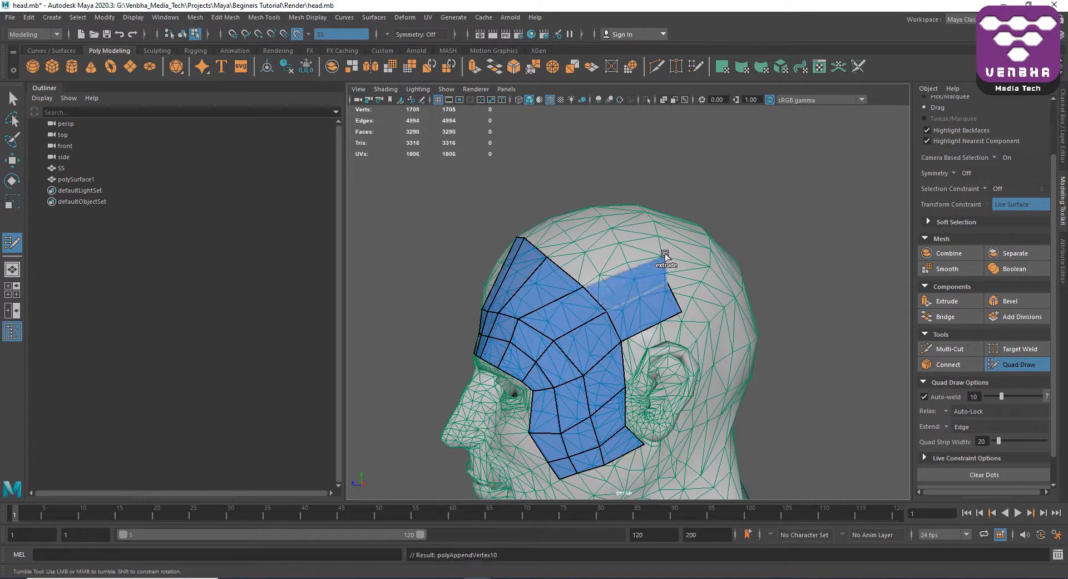
drag(578, 285, 645, 229)
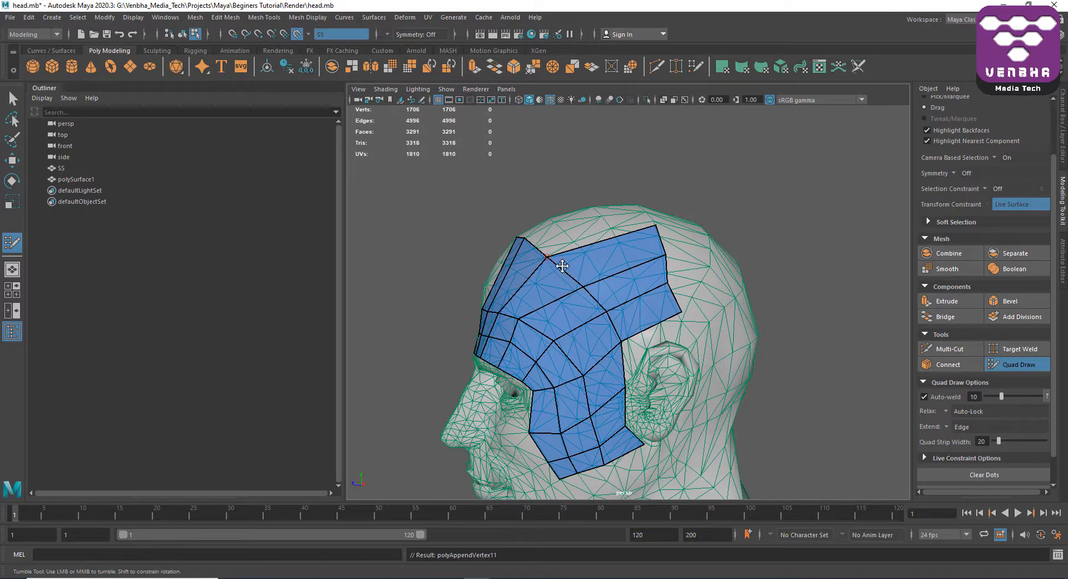
mouse_move(562, 266)
alt+mouse_down()
mouse_move(598, 306)
mouse_move(599, 322)
alt+mouse_up()
drag(600, 371, 658, 278)
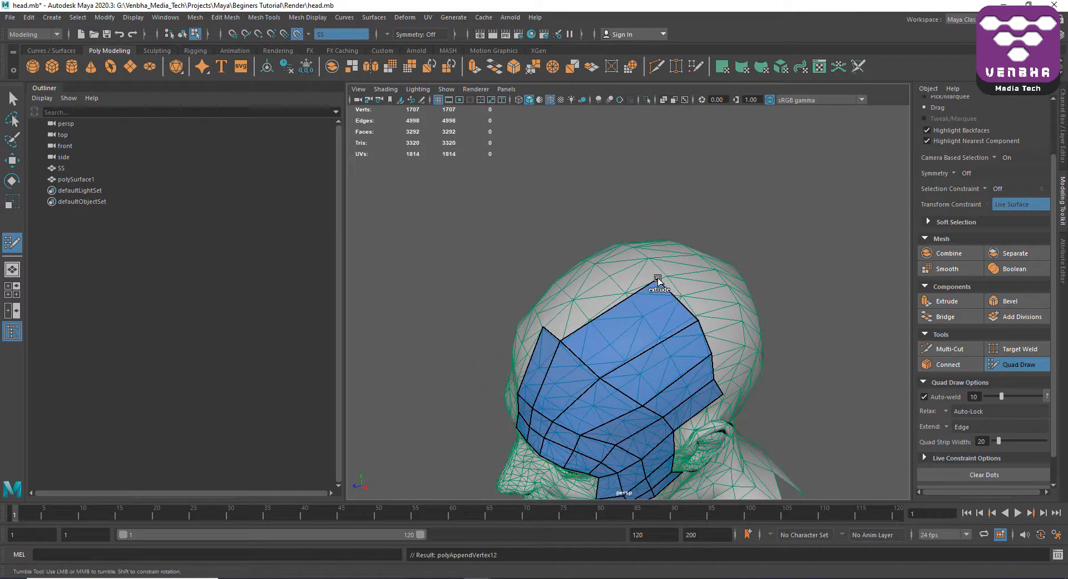
mouse_move(556, 346)
mouse_down()
mouse_move(645, 256)
mouse_move(691, 315)
mouse_up()
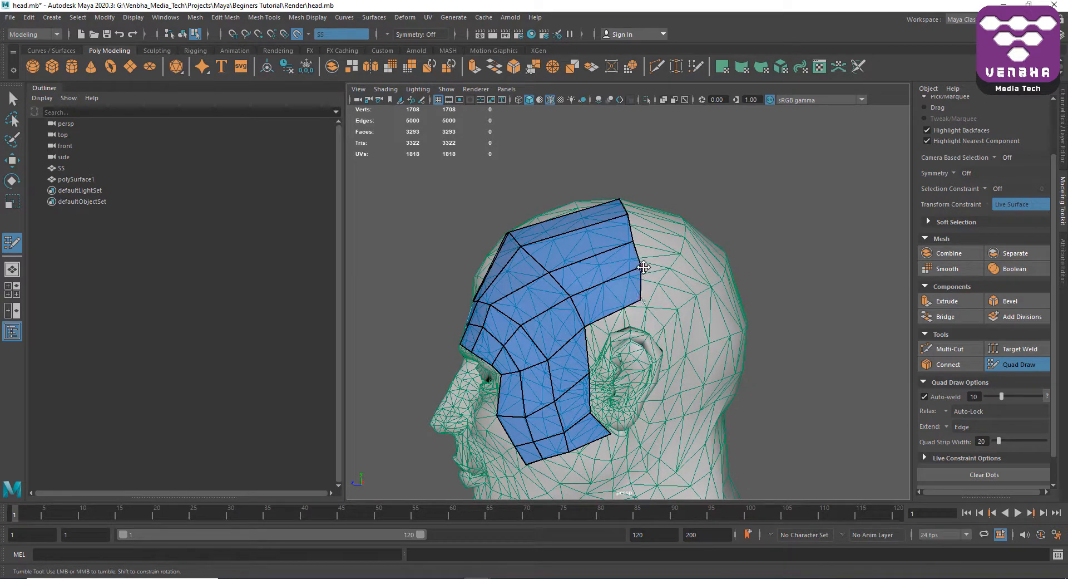
Straighten the patch's rear edge by moving its vertices and add a quad just above the front of the ear.
drag(644, 267, 629, 239)
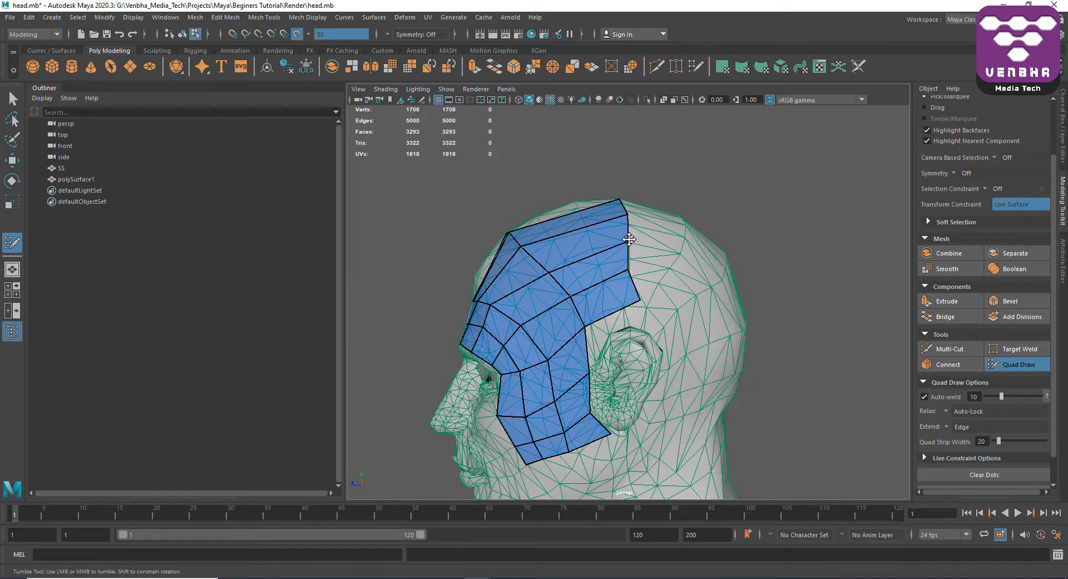
mouse_move(628, 306)
mouse_down()
mouse_move(615, 333)
mouse_move(639, 288)
mouse_move(660, 295)
mouse_move(653, 313)
mouse_up()
alt+middle_drag(640, 300, 622, 284)
alt+drag(656, 297, 641, 279)
Insert one edge loop across the long crown quads and another across the tall forehead and temple quads.
alt+middle_drag(563, 248, 574, 322)
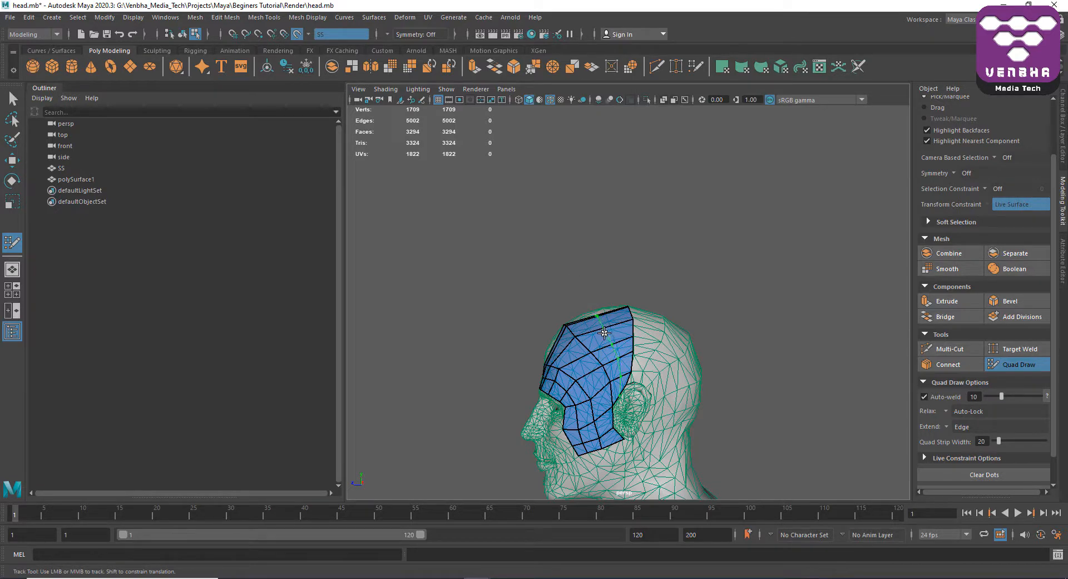
ctrl+click(604, 333)
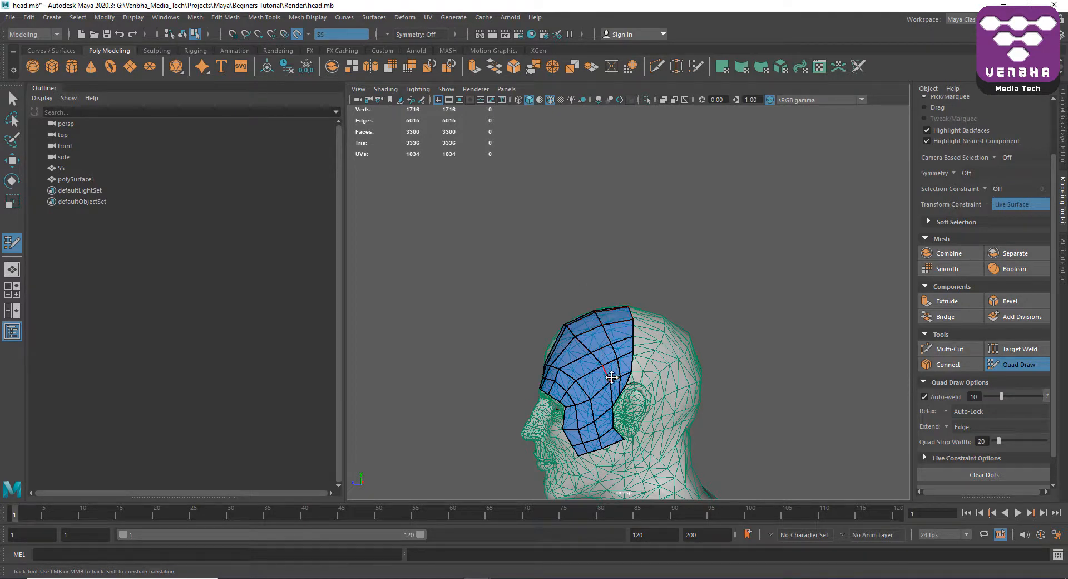
drag(563, 352, 562, 351)
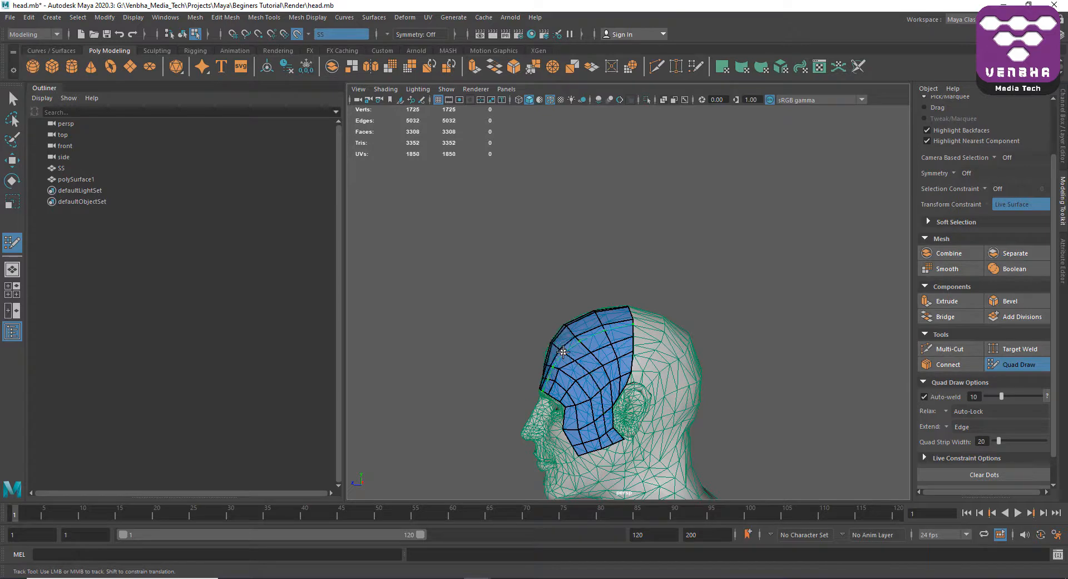
Insert three edge loops running from the brow up to the crown through the forehead columns.
alt+drag(663, 330, 727, 338)
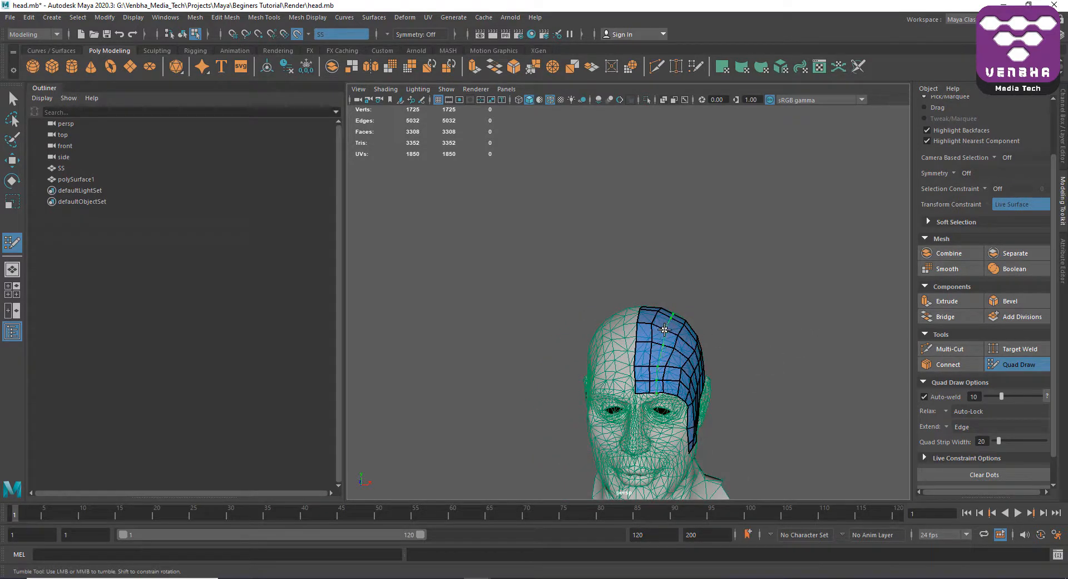
ctrl+click(664, 329)
ctrl+click(644, 321)
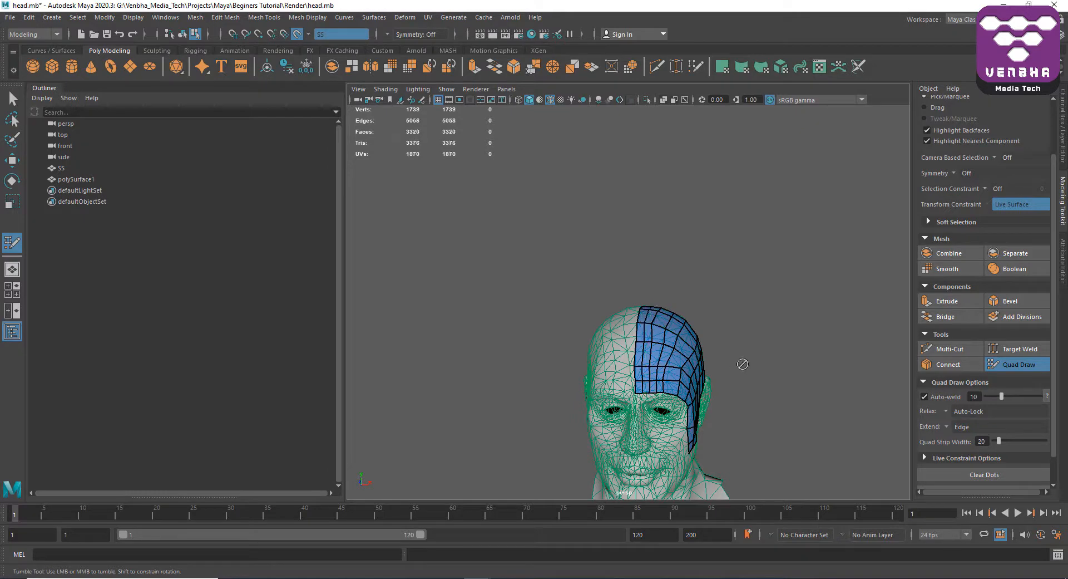
alt+drag(739, 362, 716, 360)
ctrl+click(653, 349)
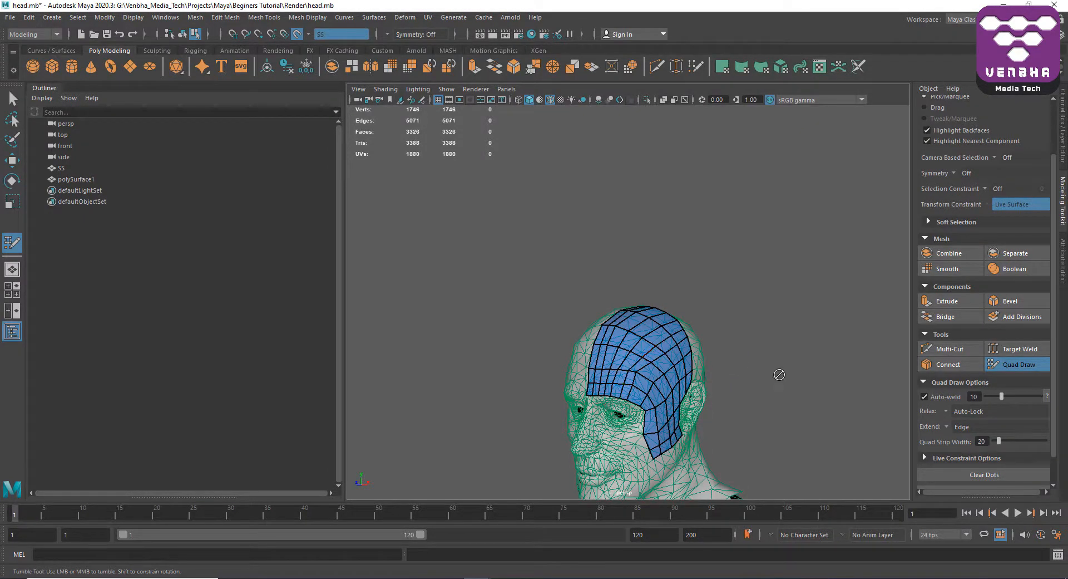
alt+drag(777, 372, 753, 369)
Undo the last mesh change and relax the forehead, temple and crown quads to even out their spacing.
alt+drag(613, 370, 621, 348)
mouse_move(723, 412)
alt+mouse_down()
mouse_move(692, 408)
mouse_move(695, 205)
alt+mouse_up()
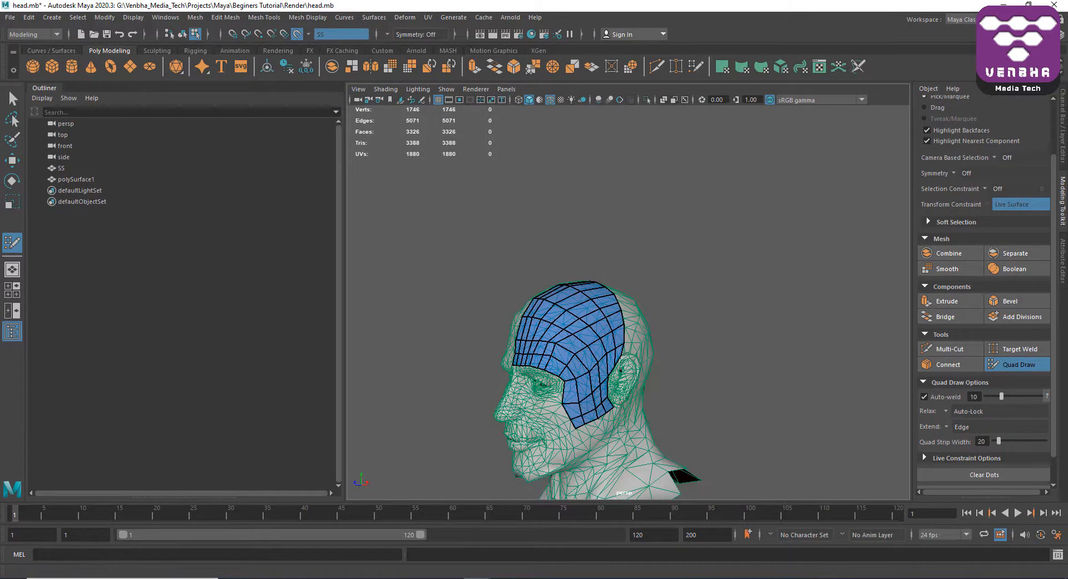
alt+drag(610, 257, 614, 276)
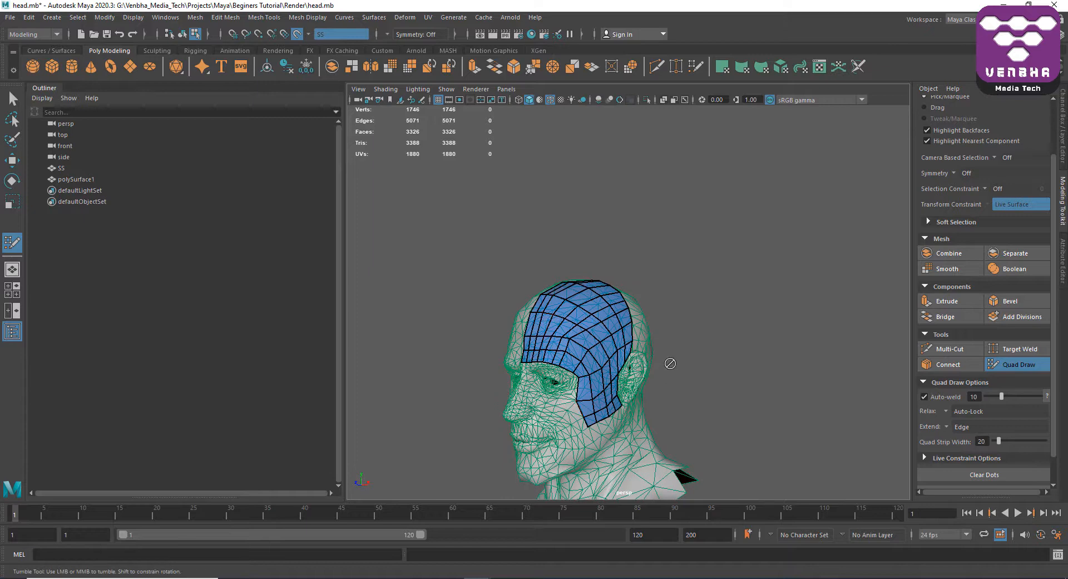
alt+drag(667, 321, 634, 269)
alt+right_drag(668, 269, 699, 334)
alt+middle_drag(699, 334, 694, 291)
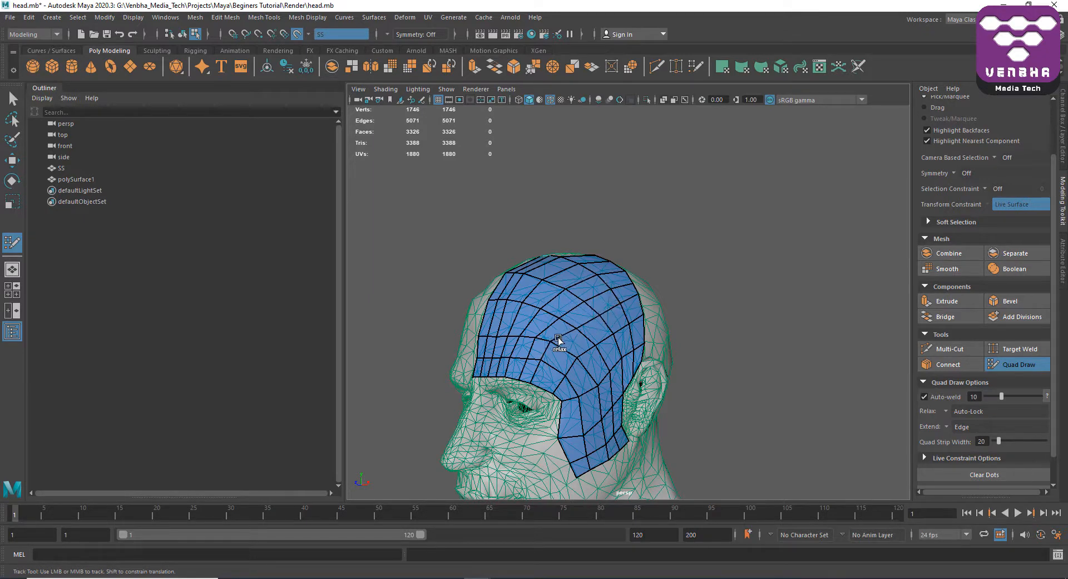
key(ctrl+z)
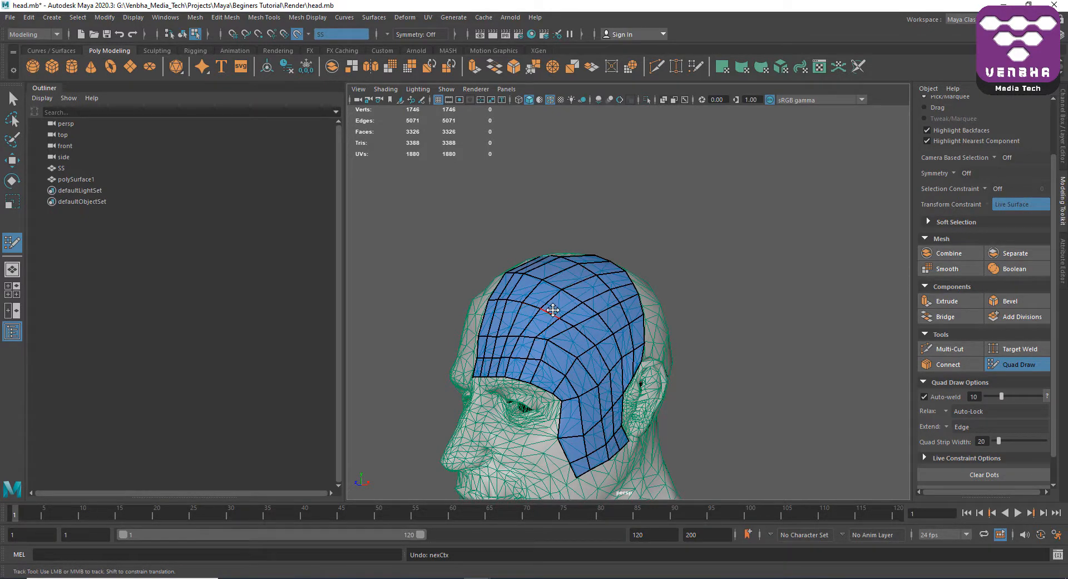
key(shift)
key(shift)
key(shift)
mouse_move(579, 298)
shift+mouse_down()
mouse_move(563, 310)
mouse_move(543, 300)
mouse_move(553, 278)
mouse_move(596, 332)
mouse_move(565, 410)
mouse_move(587, 374)
mouse_move(574, 262)
shift+mouse_up()
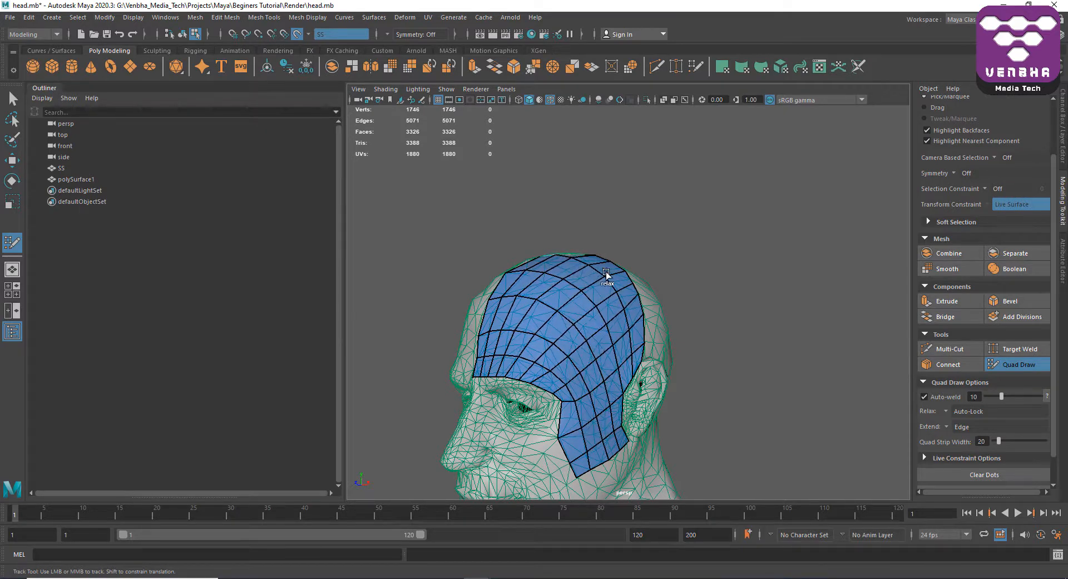
mouse_move(614, 332)
shift+mouse_down()
mouse_move(576, 363)
mouse_move(508, 305)
mouse_move(525, 266)
shift+mouse_up()
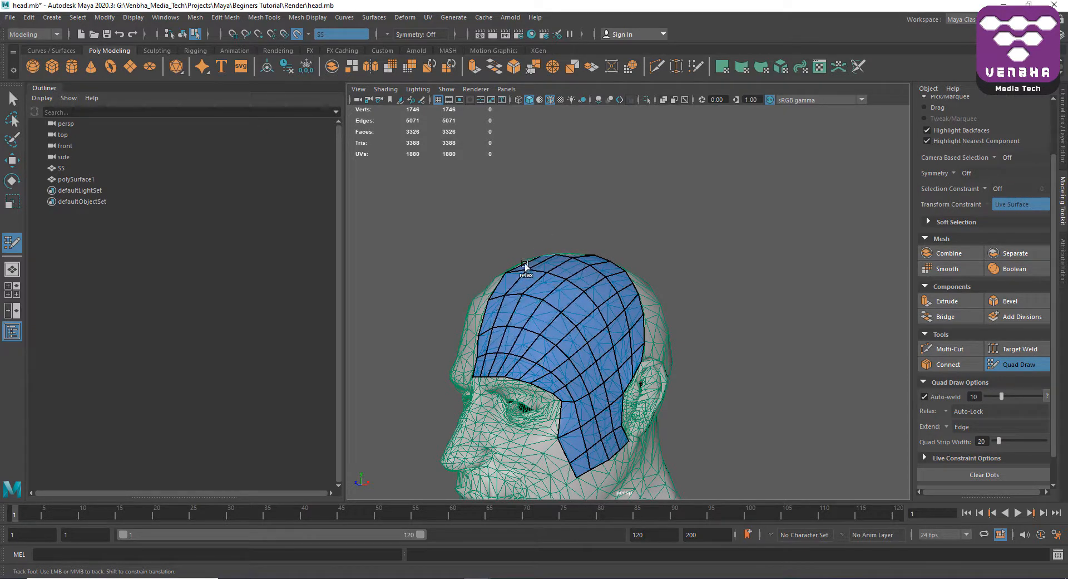
Insert edge loops running from the forehead's centre line across the temple and down in front of the ear.
alt+drag(616, 437, 572, 378)
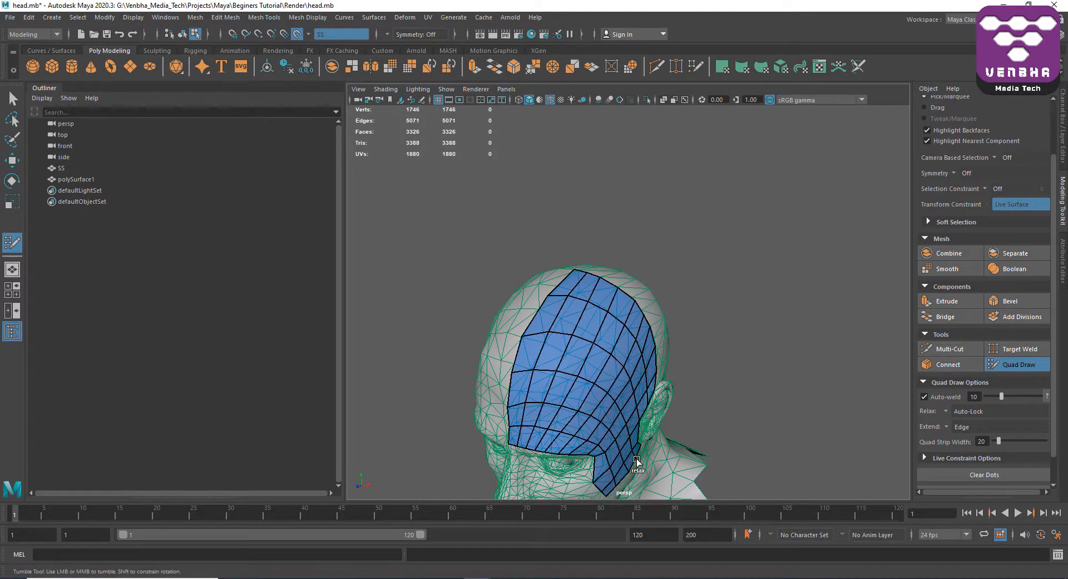
alt+drag(717, 356, 799, 317)
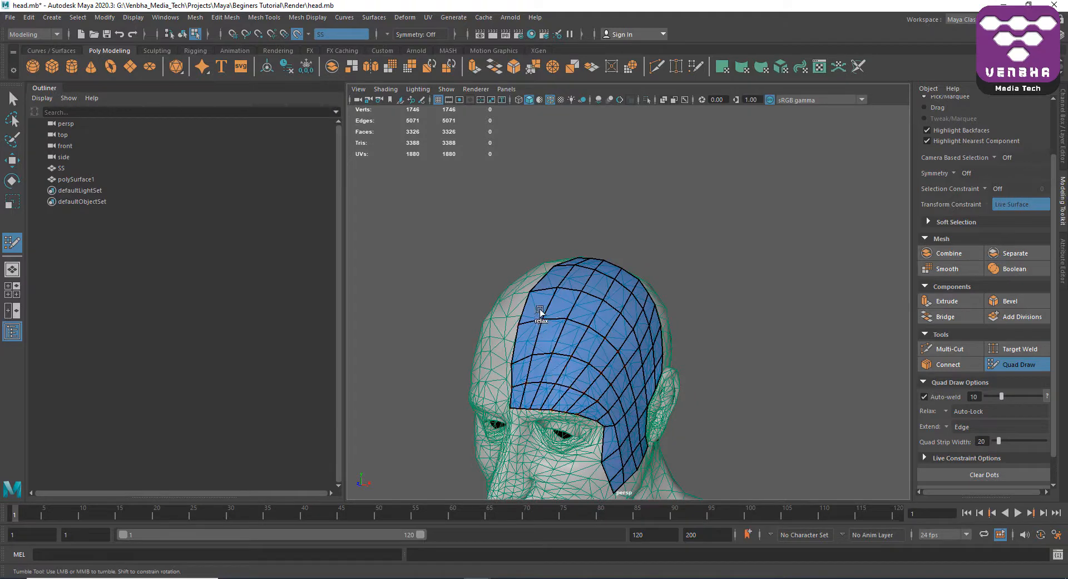
alt+drag(576, 329, 638, 313)
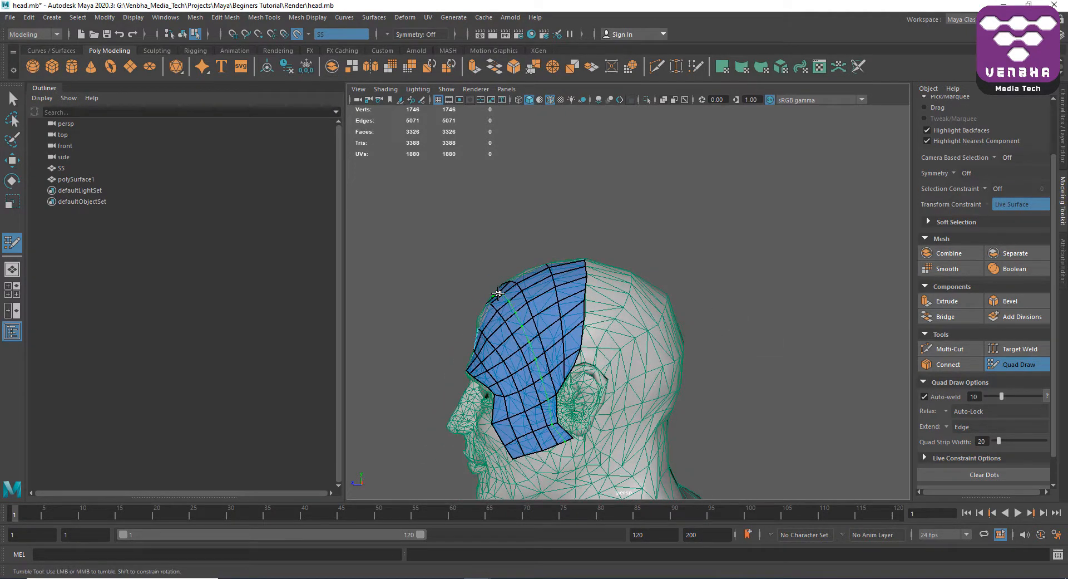
ctrl+click(498, 293)
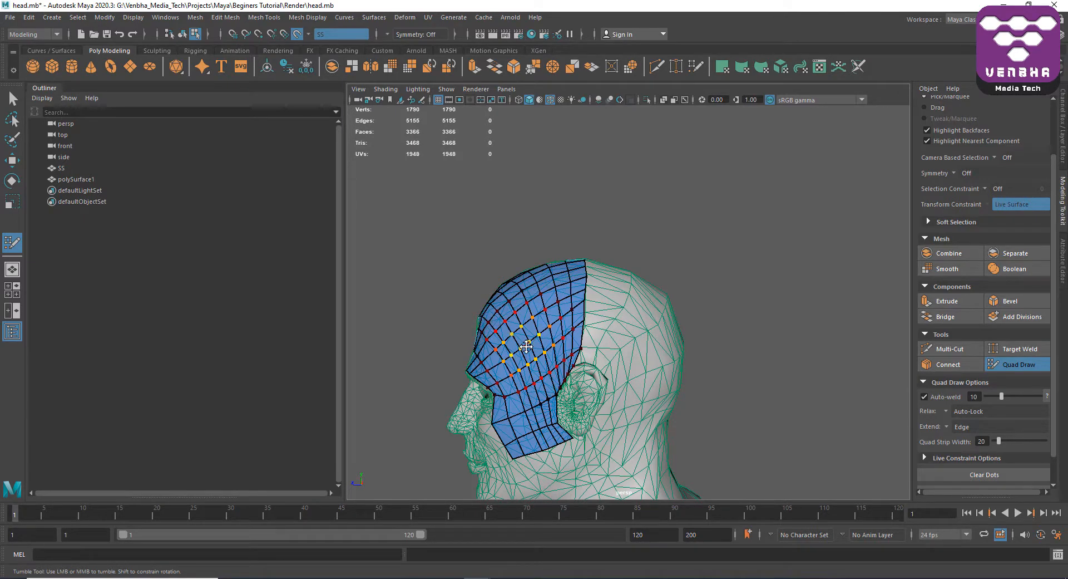
Insert two more edge loops across the lower forehead just above the brow and relax the surrounding quads.
alt+drag(526, 346, 693, 324)
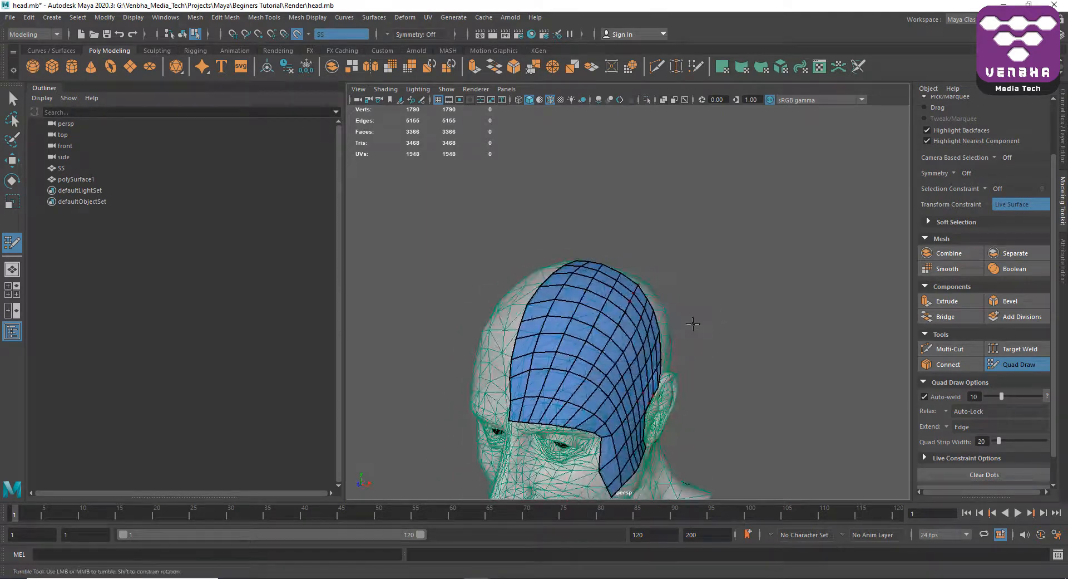
ctrl+click(530, 382)
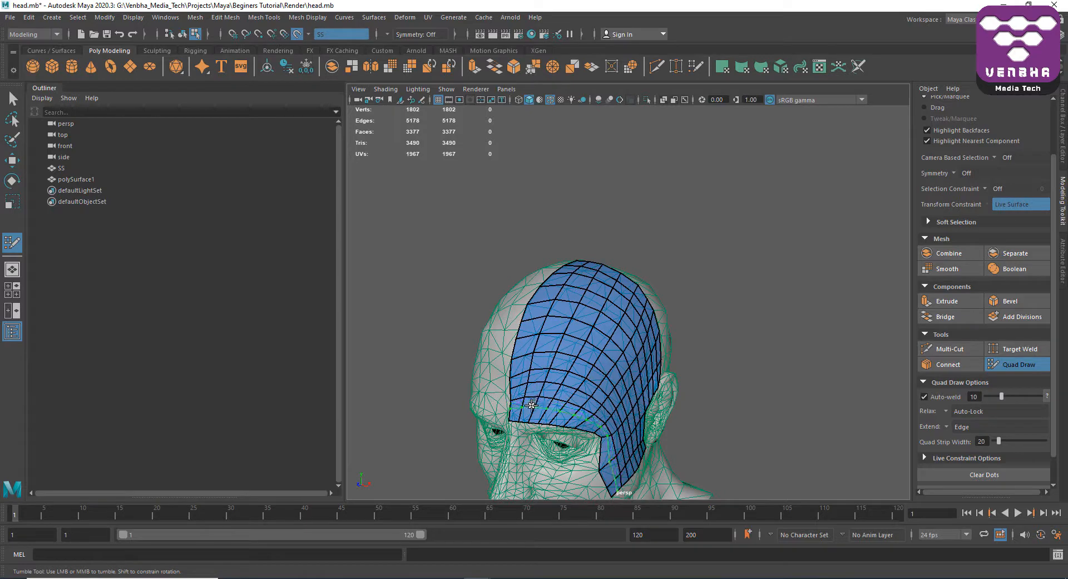
ctrl+click(529, 406)
mouse_move(588, 283)
shift+mouse_down()
mouse_move(573, 345)
mouse_move(654, 308)
mouse_move(612, 401)
mouse_move(621, 421)
mouse_move(644, 370)
mouse_move(629, 269)
mouse_move(534, 334)
mouse_move(641, 294)
mouse_move(616, 372)
mouse_move(584, 412)
mouse_move(627, 429)
shift+mouse_up()
alt+drag(686, 345, 640, 356)
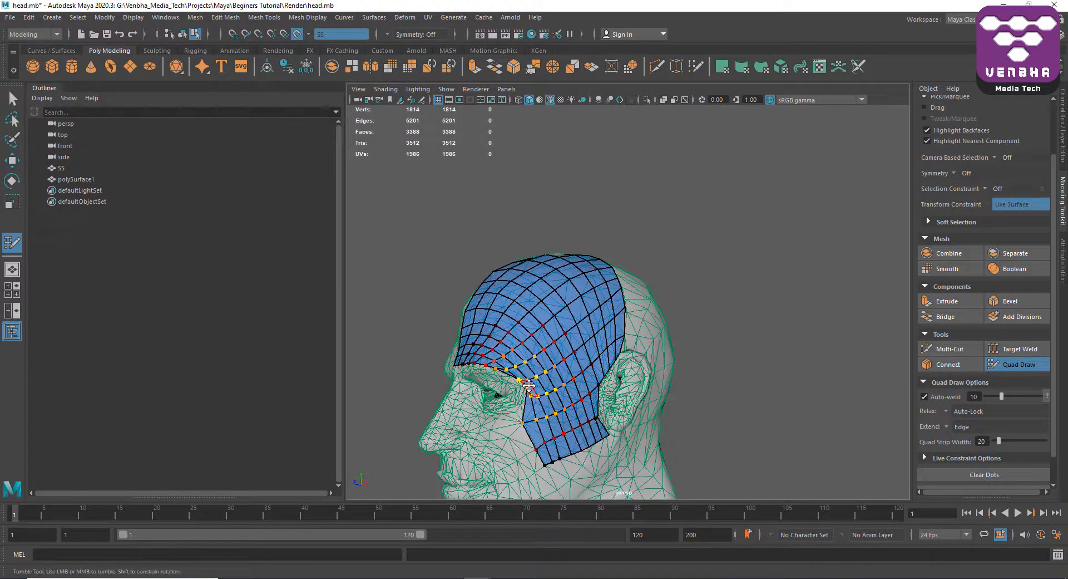
Relax the patch's border corner beside the outer end of the eye to smooth the pinched quad.
alt+middle_drag(560, 327, 633, 246)
alt+right_drag(537, 292, 593, 310)
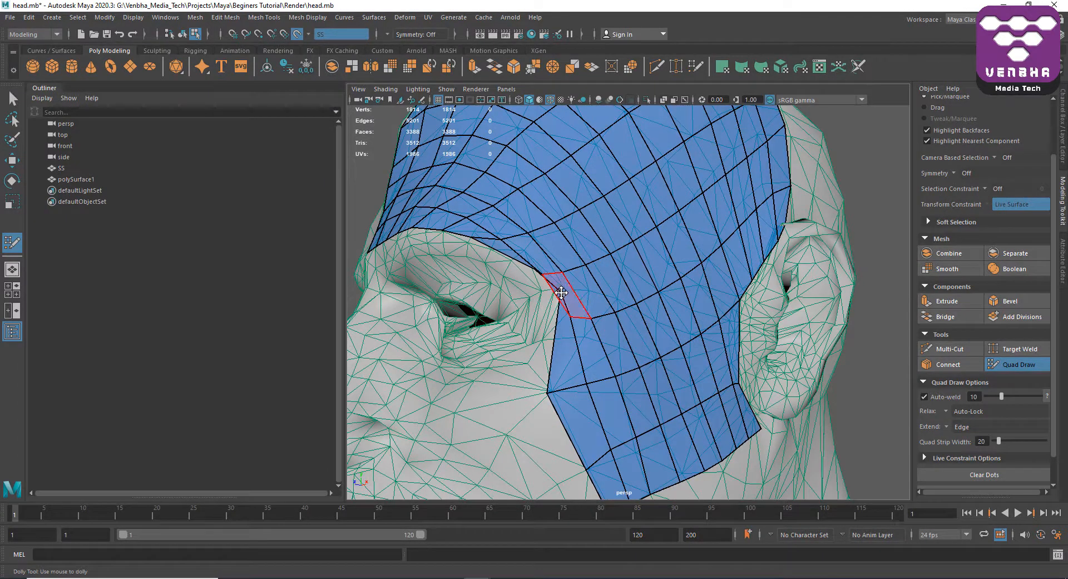
shift+click(561, 292)
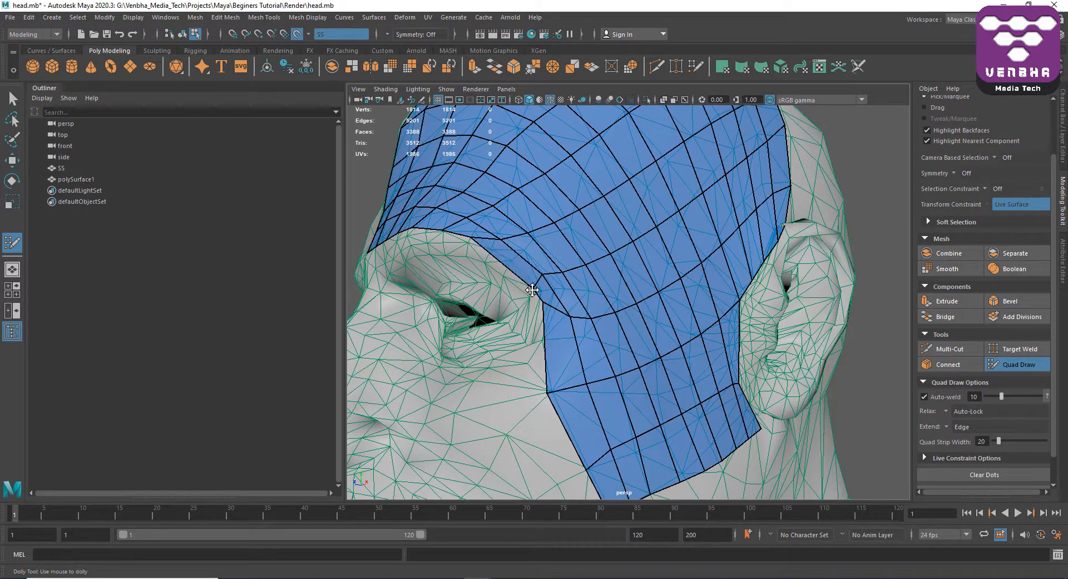
scroll(627, 278, down, 4)
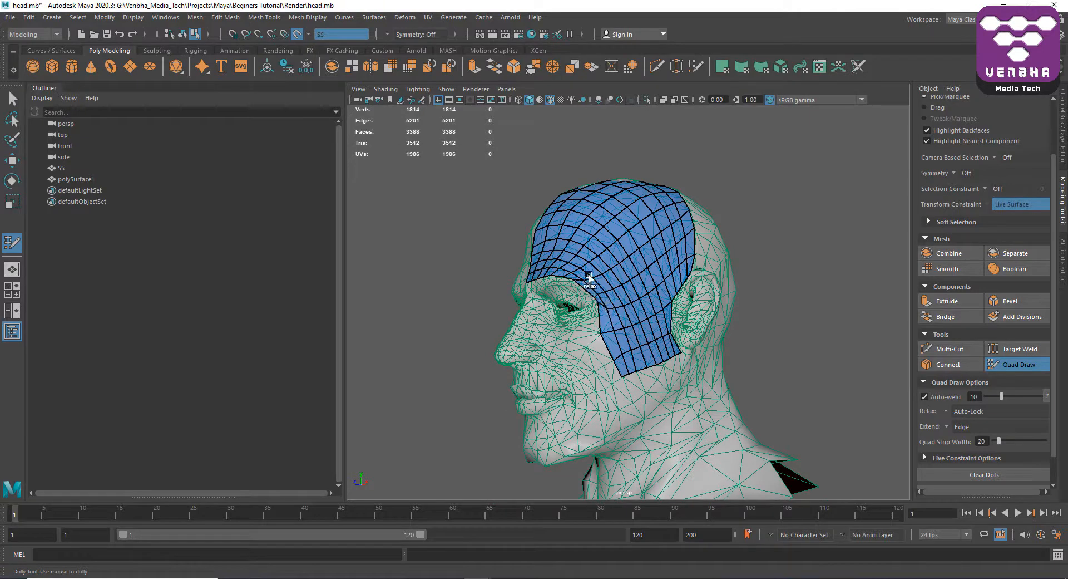
alt+drag(782, 281, 782, 259)
scroll(636, 342, up, 6)
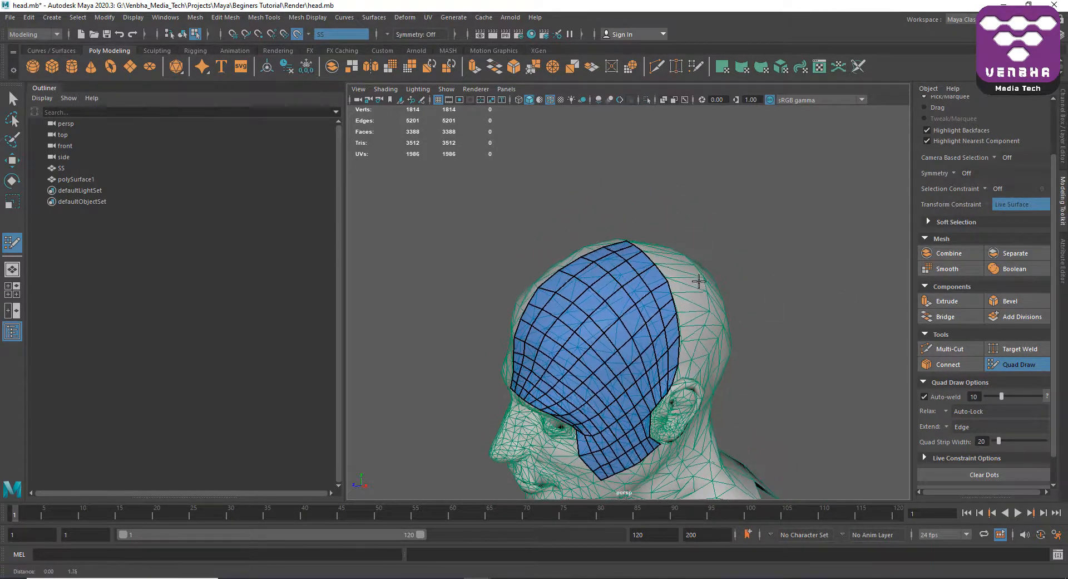
Try deleting the patch's rear corner quad on the crown, and undo the deletion.
alt+drag(636, 343, 622, 318)
alt+middle_drag(622, 318, 710, 294)
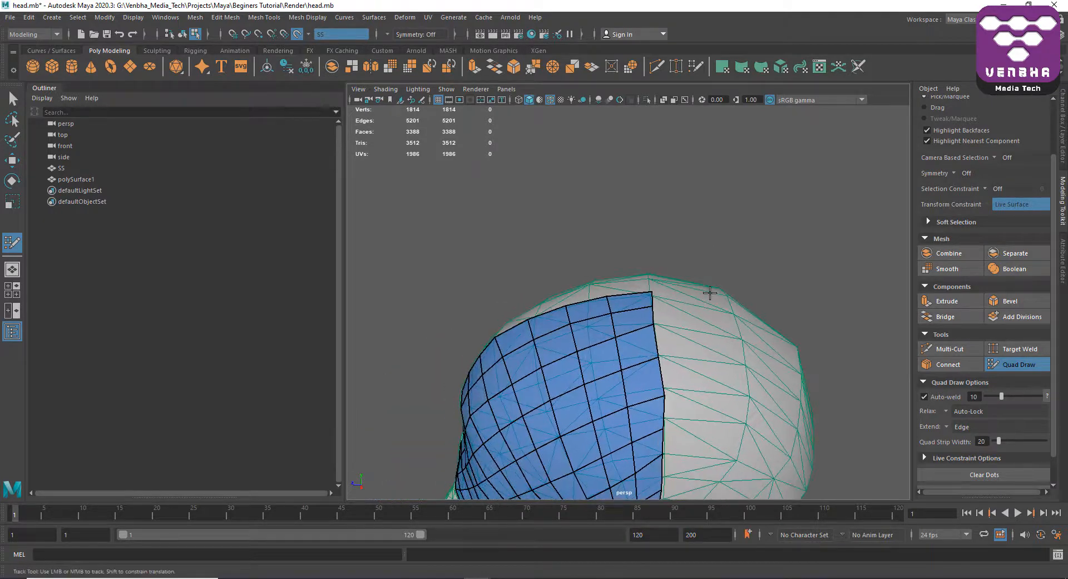
alt+drag(653, 293, 640, 322)
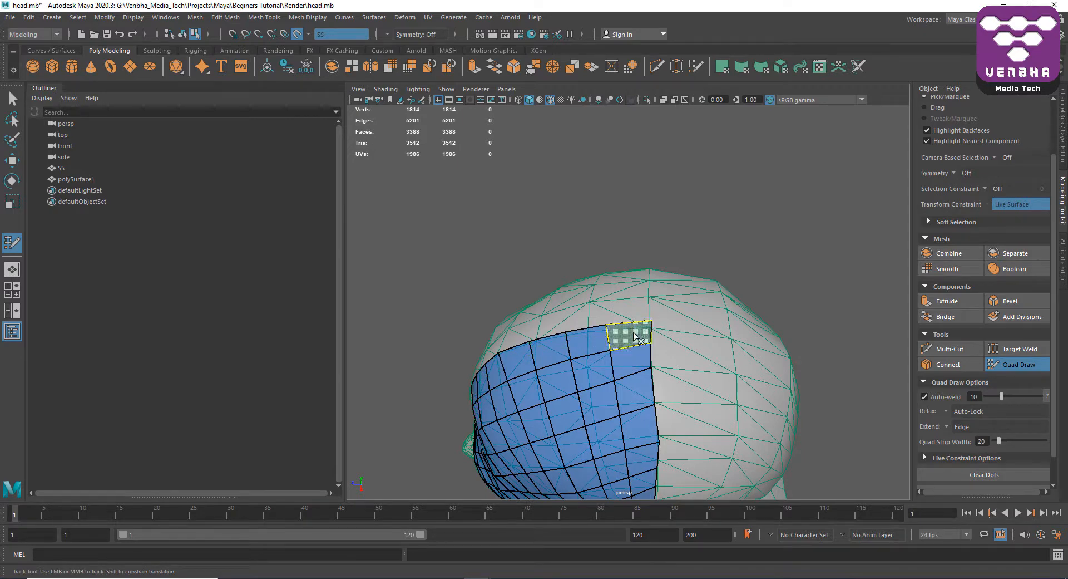
ctrl+shift+click(634, 332)
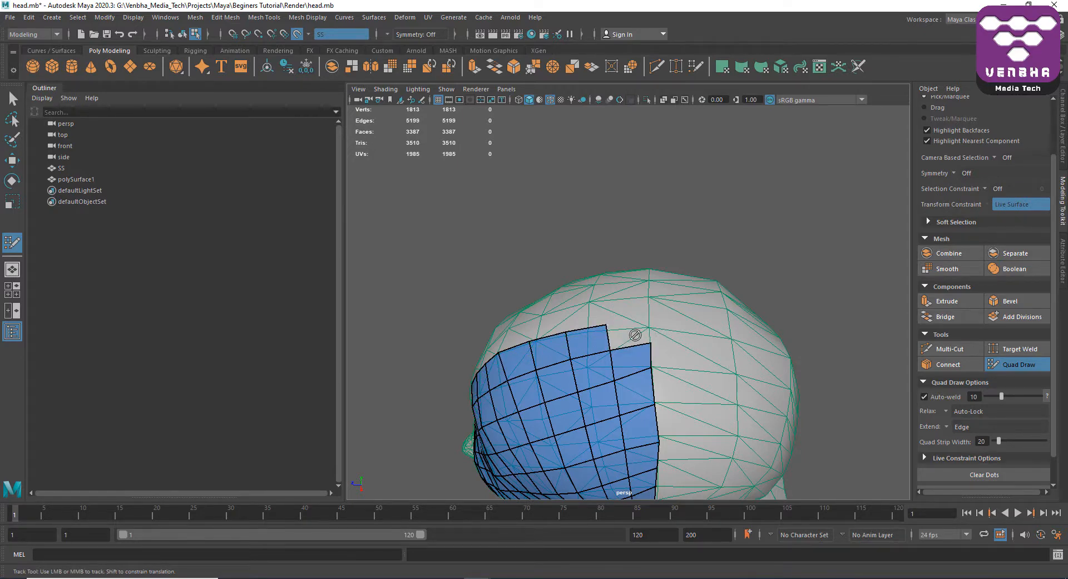
key(ctrl+z)
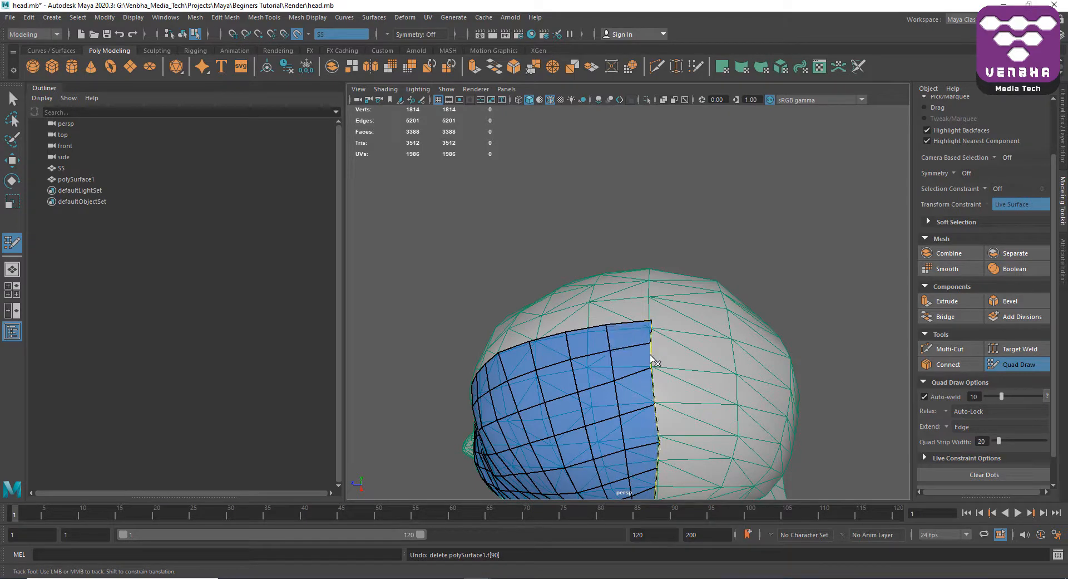
scroll(668, 350, down, 2)
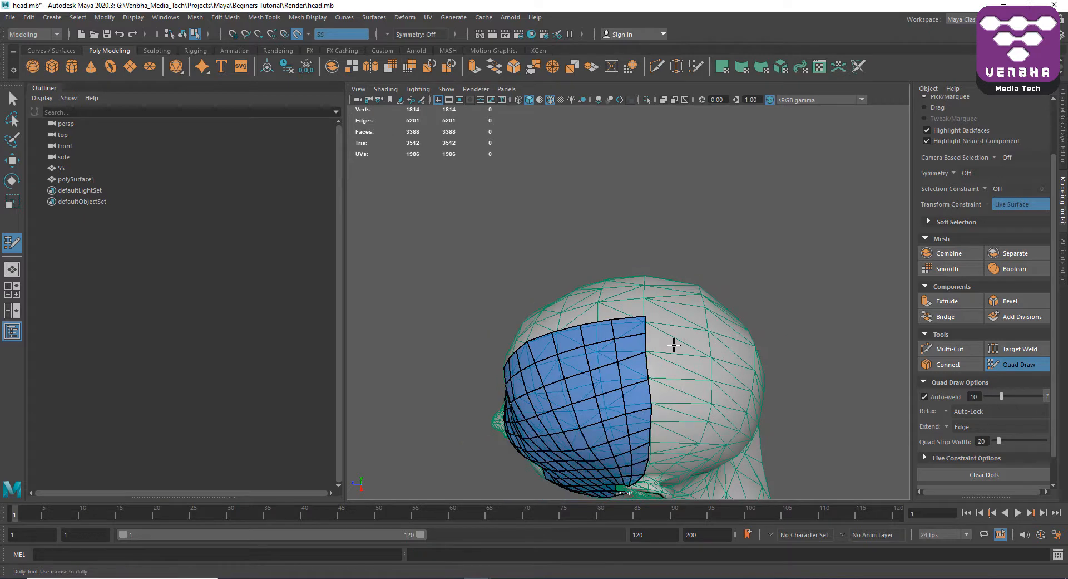
Try deleting the patch's rear column of quads and two single quads near the crown, and undo these deletions.
alt+drag(672, 346, 648, 329)
scroll(647, 329, down, 2)
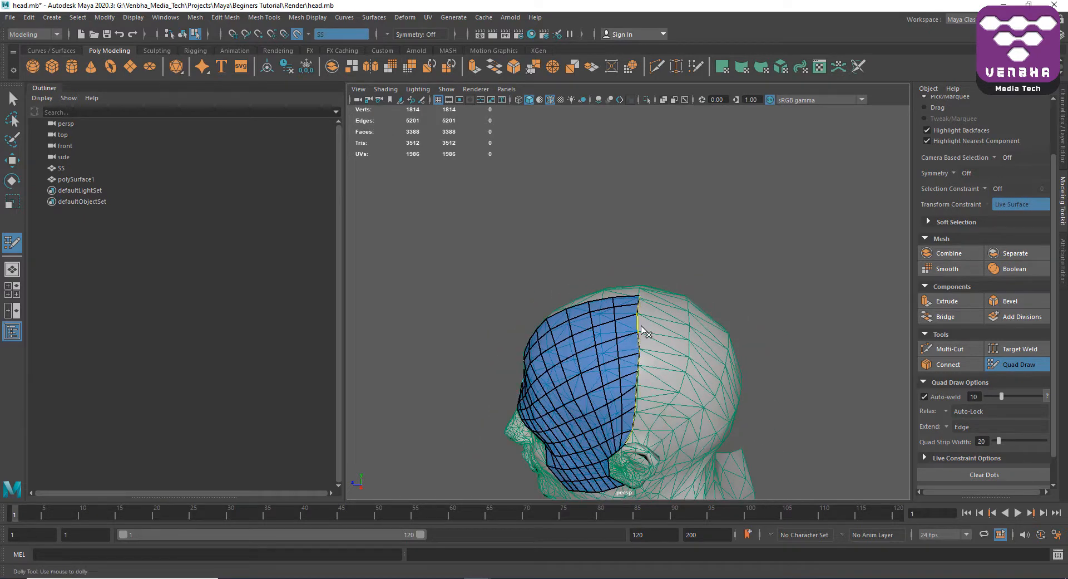
ctrl+shift+click(640, 328)
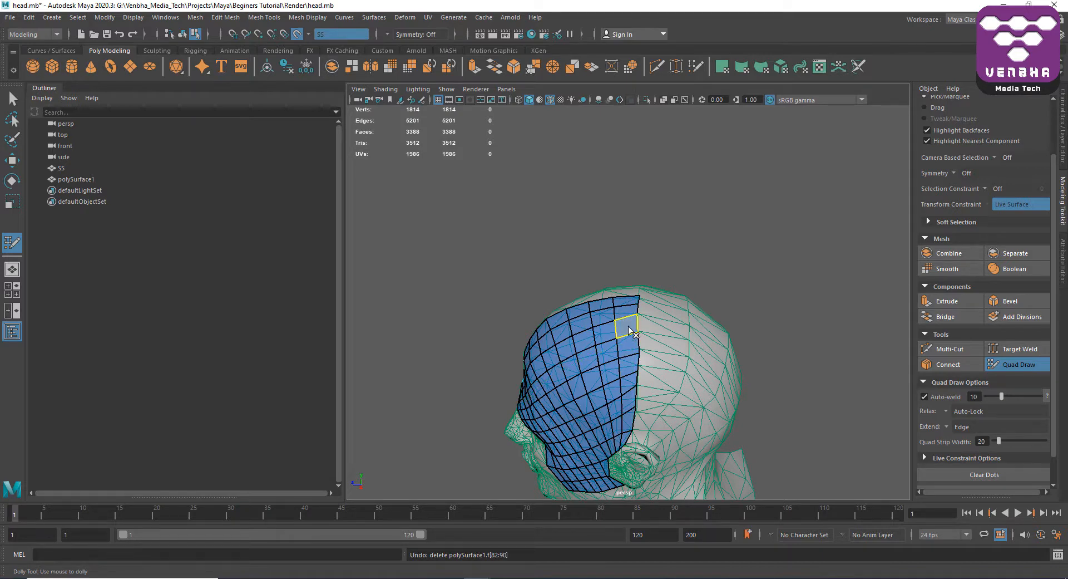
ctrl+shift+click(632, 330)
ctrl+shift+click(623, 312)
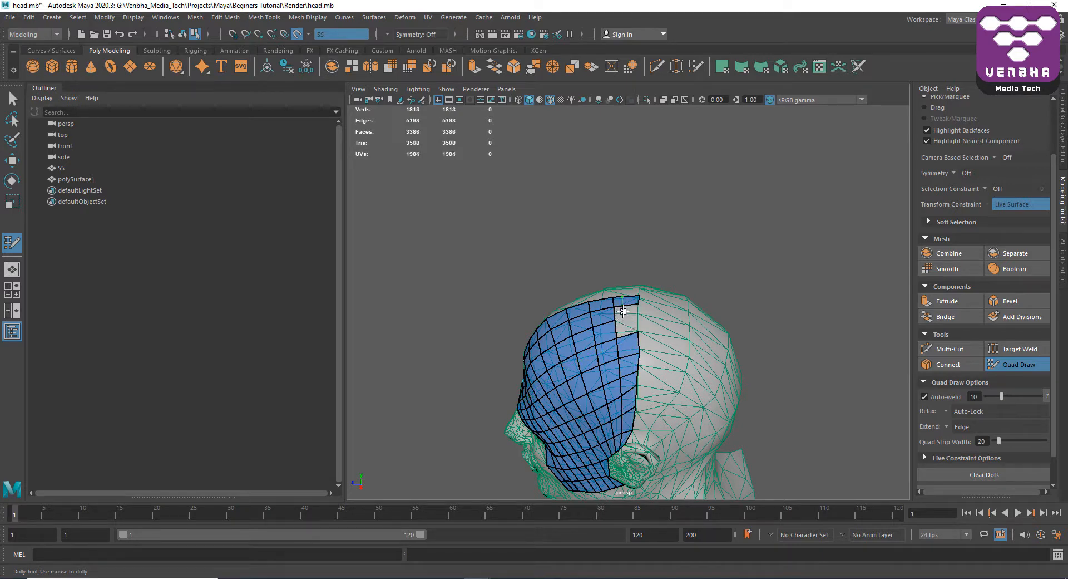
key(ctrl+z)
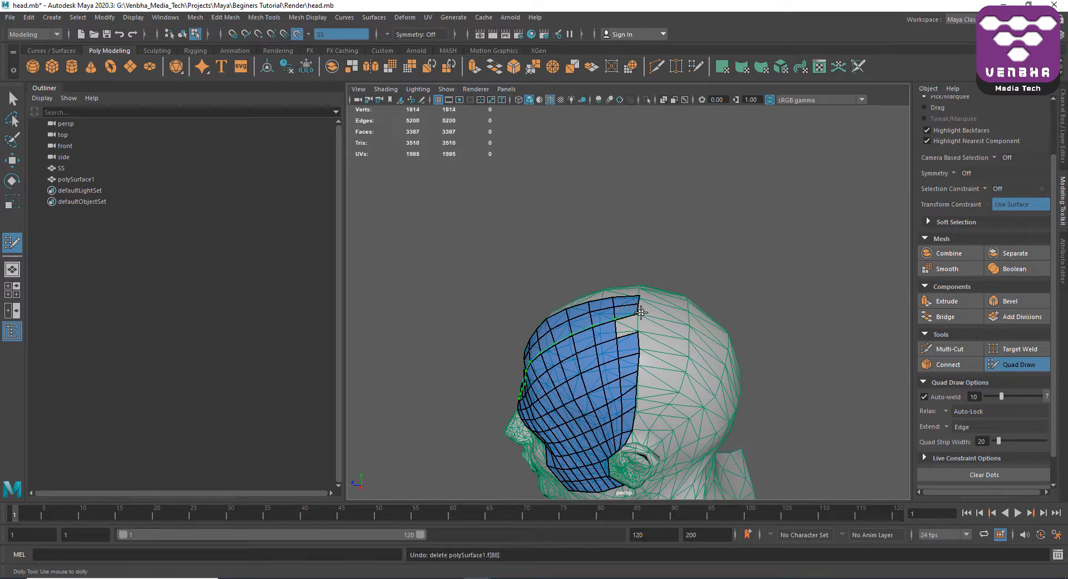
key(ctrl+z)
mouse_move(643, 309)
alt+mouse_down()
mouse_move(740, 319)
mouse_move(775, 336)
mouse_move(626, 314)
alt+mouse_up()
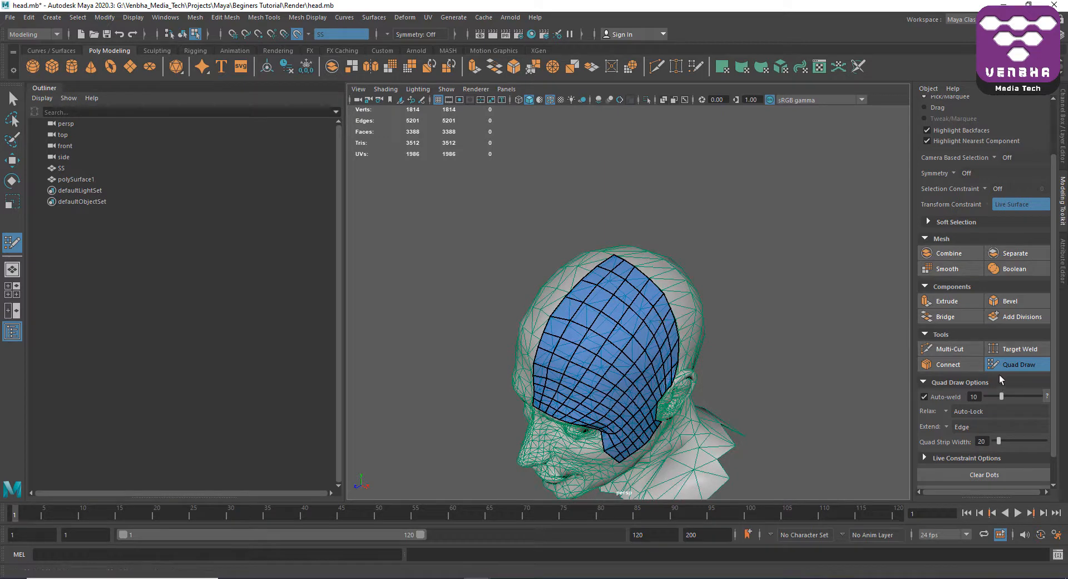
Leave Quad Draw and isolate the quad patch to examine its topology, and show the whole scene again.
click(1018, 363)
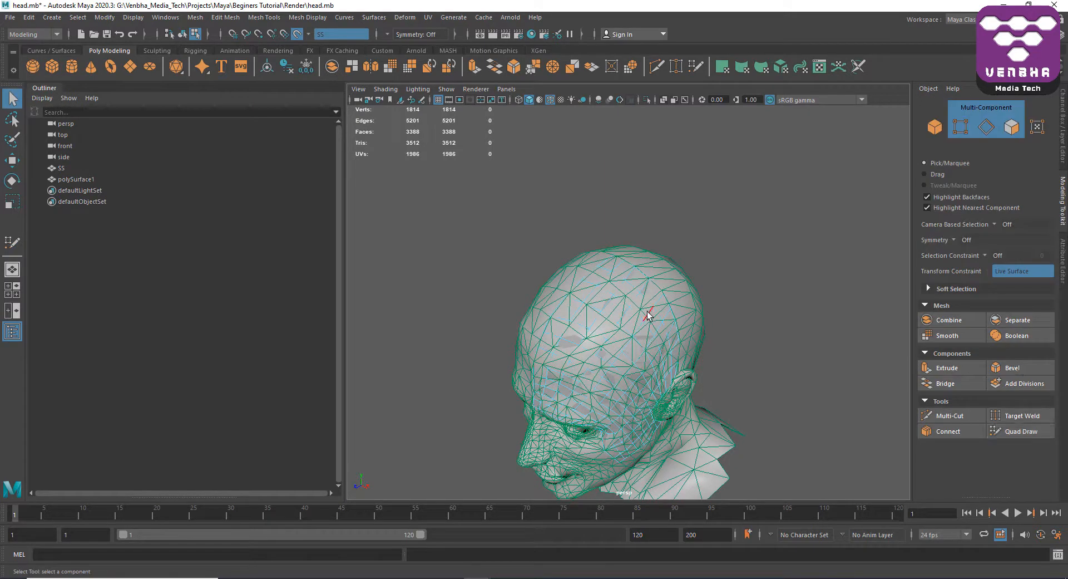
right_drag(648, 314, 724, 253)
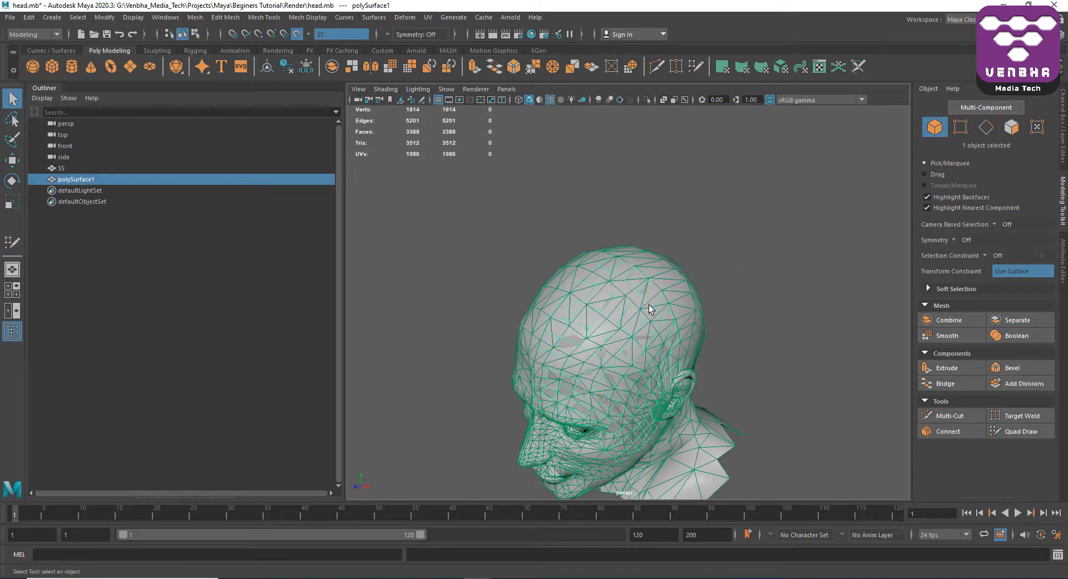
key(ctrl+1)
alt+drag(761, 332, 605, 310)
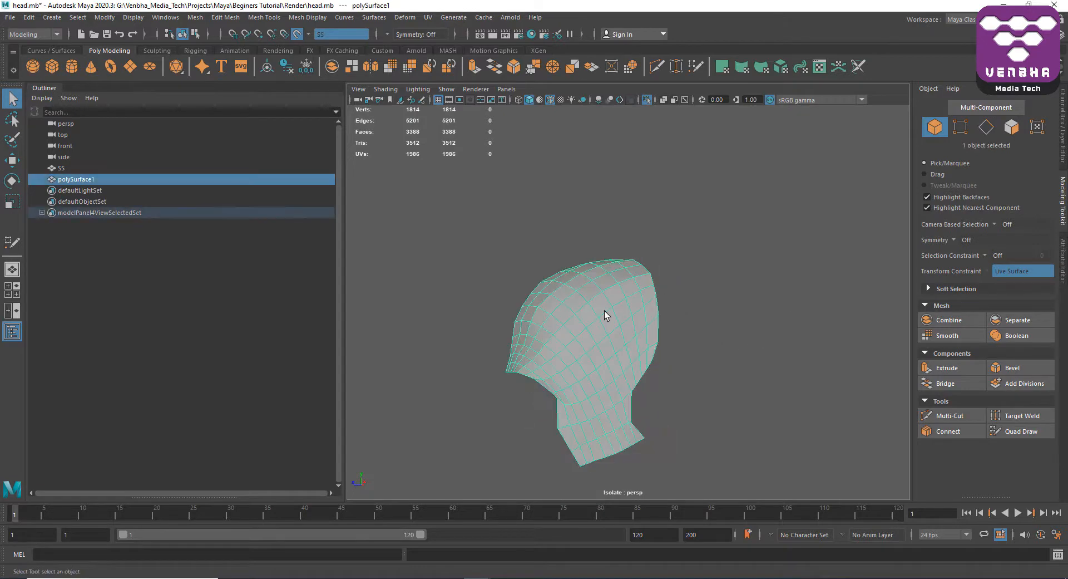
key(ctrl+1)
click(790, 245)
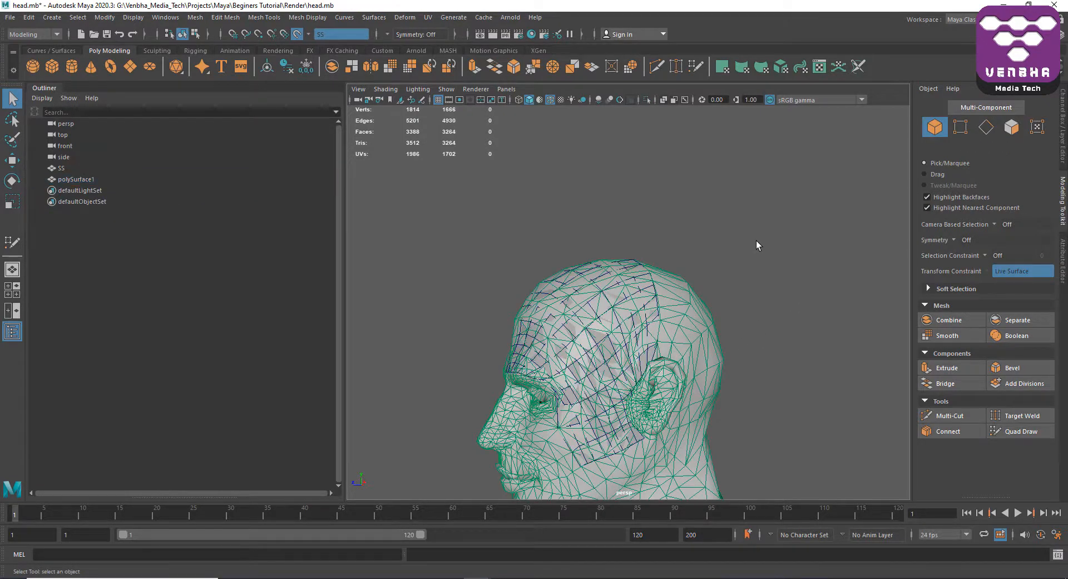
Turn off the live surface and make the SS head mesh live again.
click(621, 301)
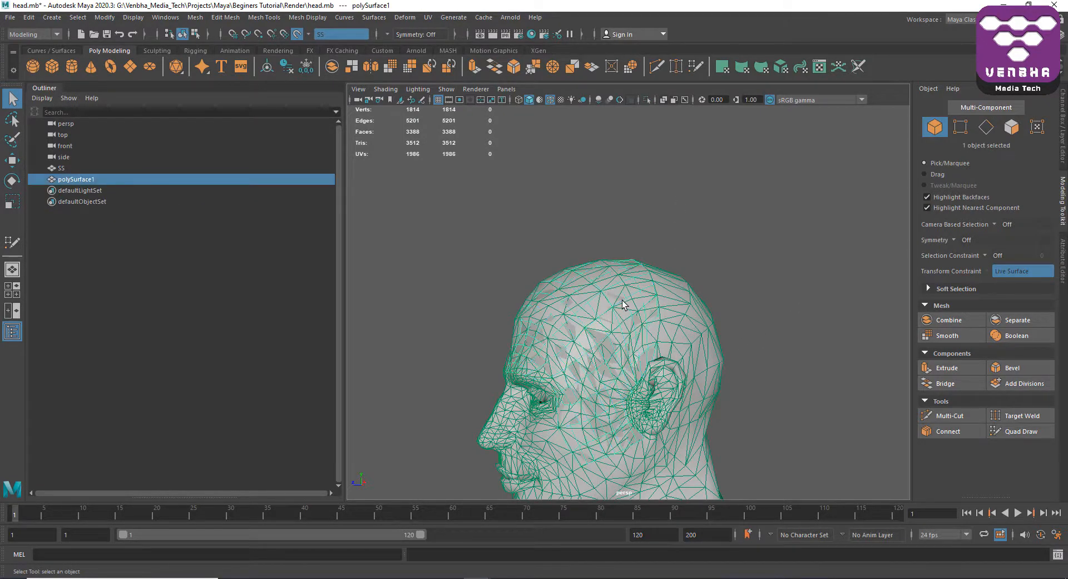
alt+drag(762, 309, 789, 281)
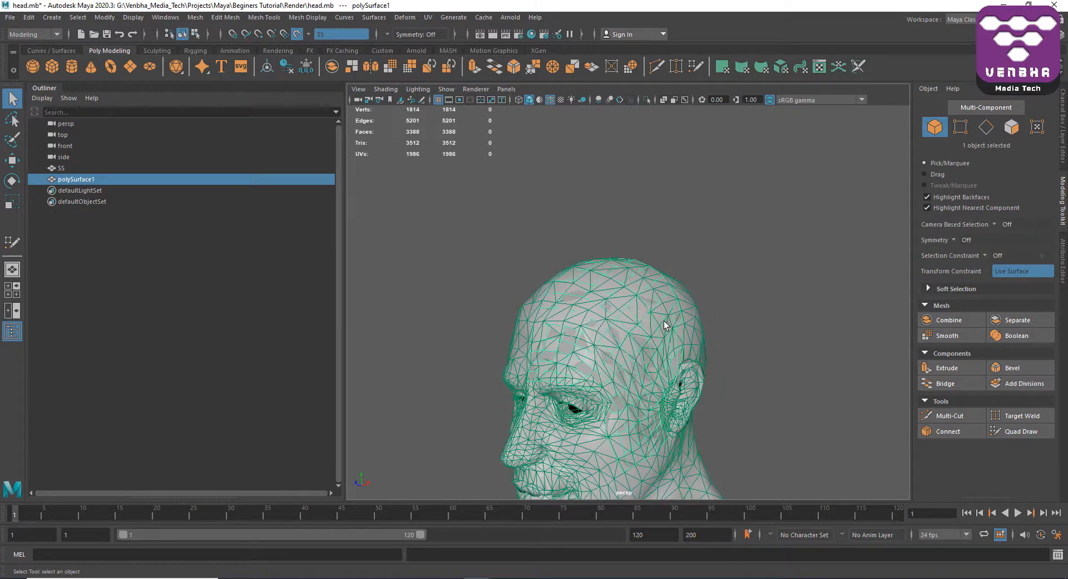
alt+drag(663, 325, 621, 324)
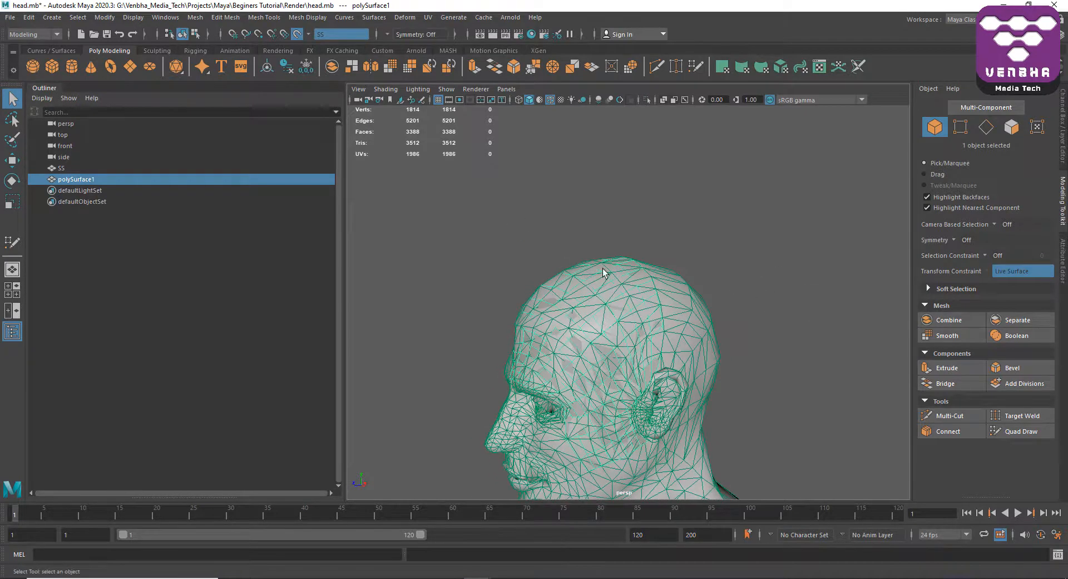
alt+drag(668, 298, 593, 345)
click(298, 33)
key(ctrl+1)
key(ctrl+1)
click(679, 336)
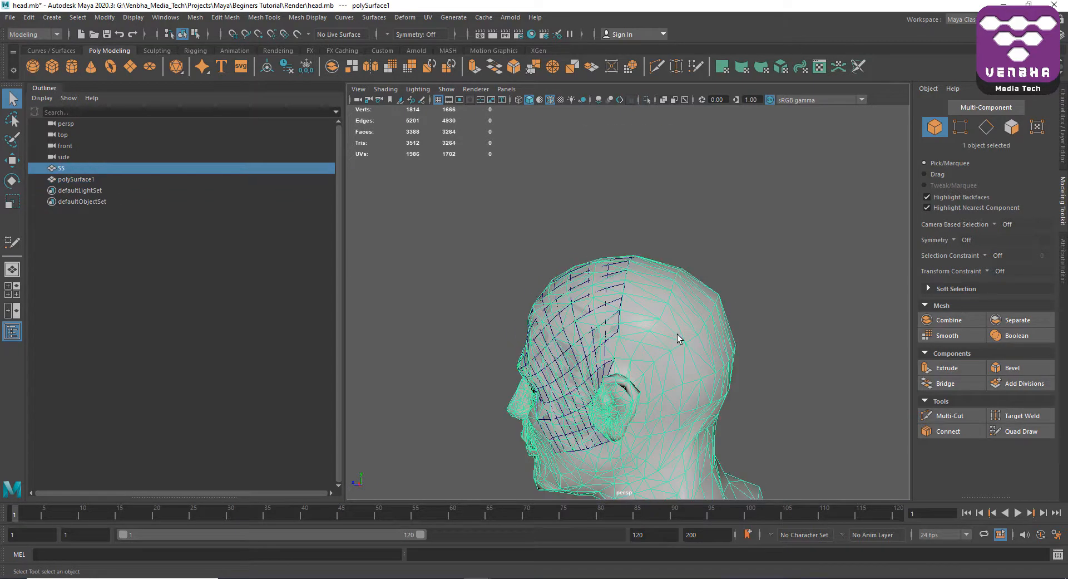
click(298, 36)
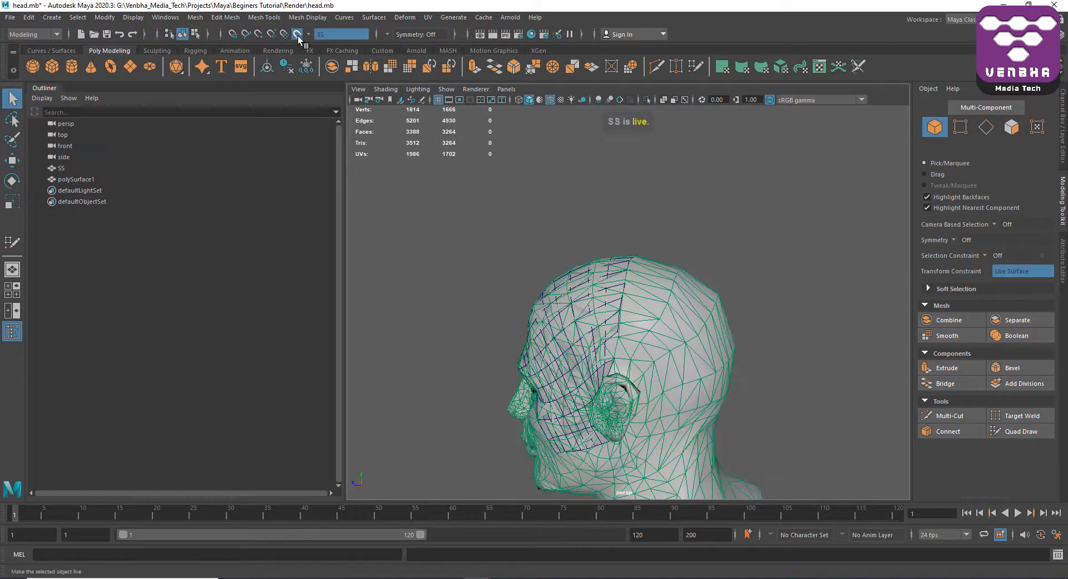
Resume Quad Draw on the polySurface1 patch and add two quads behind its rear edge at the crown.
click(586, 294)
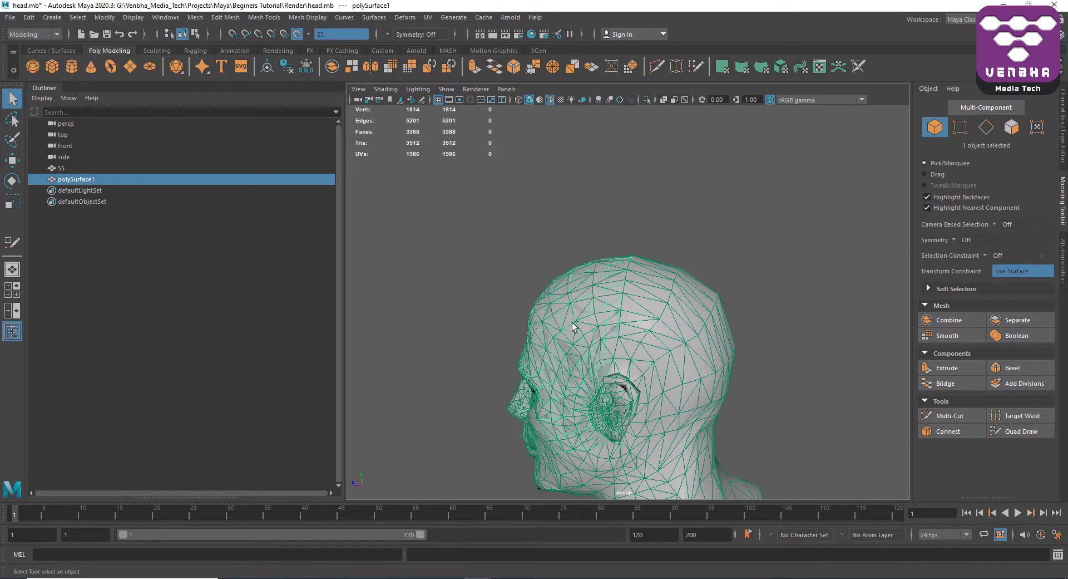
click(1002, 431)
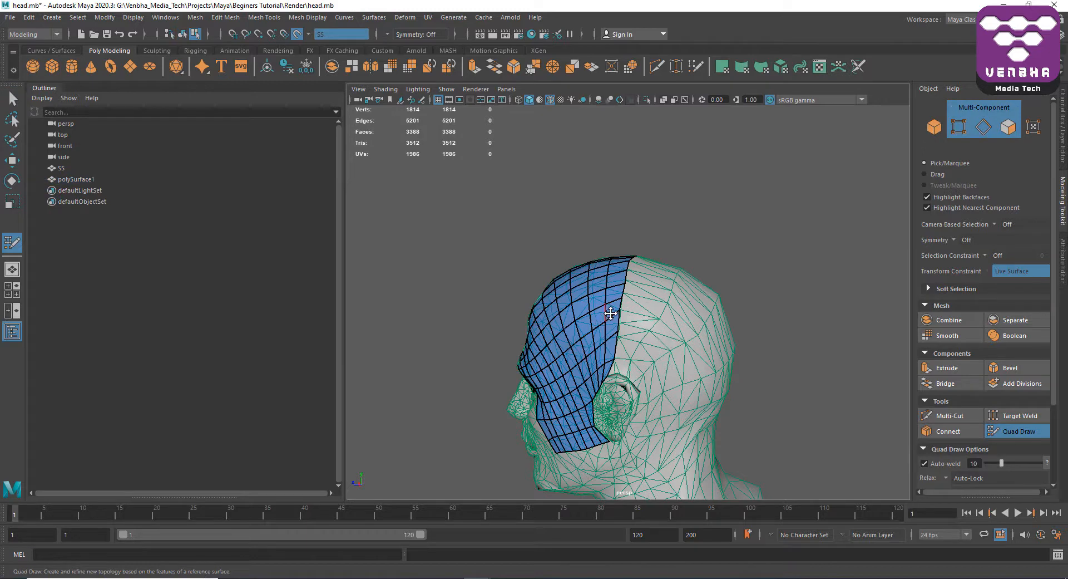
mouse_move(637, 318)
alt+mouse_down()
mouse_move(678, 334)
mouse_move(670, 282)
alt+mouse_up()
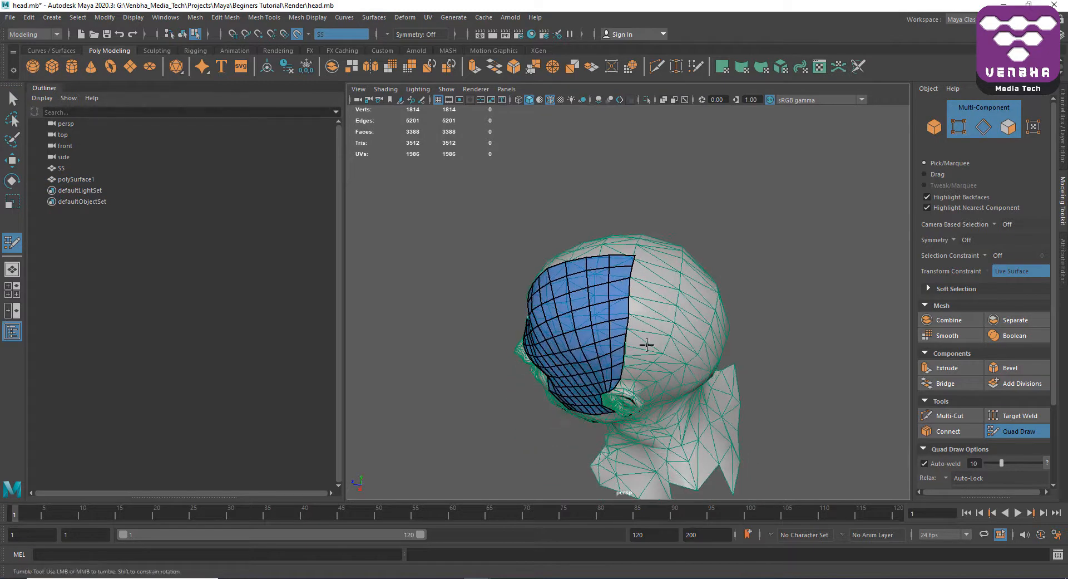
mouse_move(646, 344)
alt+mouse_down()
mouse_move(604, 303)
mouse_move(625, 334)
mouse_move(639, 270)
mouse_move(669, 271)
mouse_move(670, 297)
alt+mouse_up()
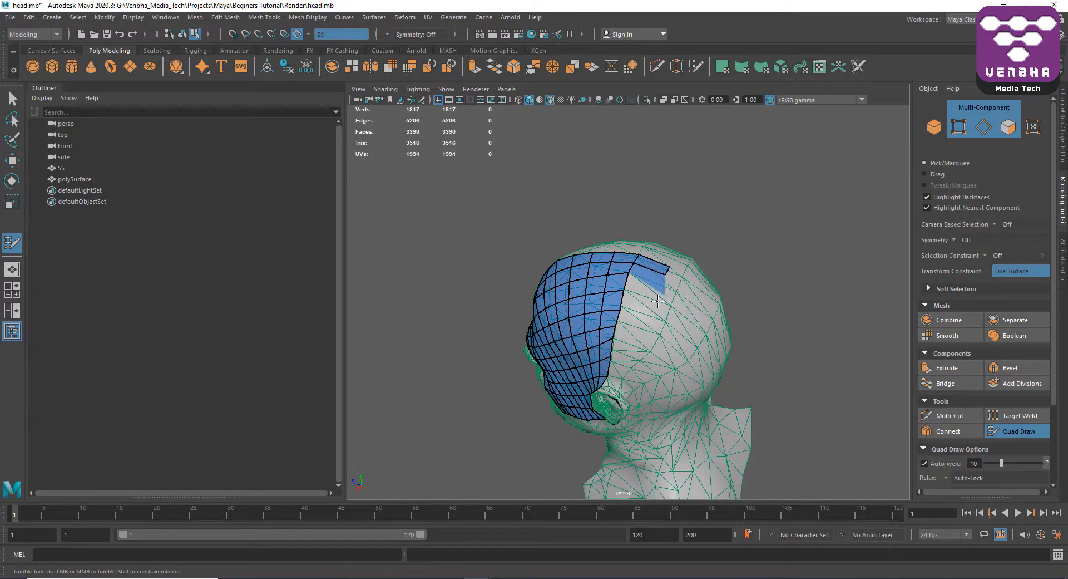
alt+drag(660, 299, 692, 273)
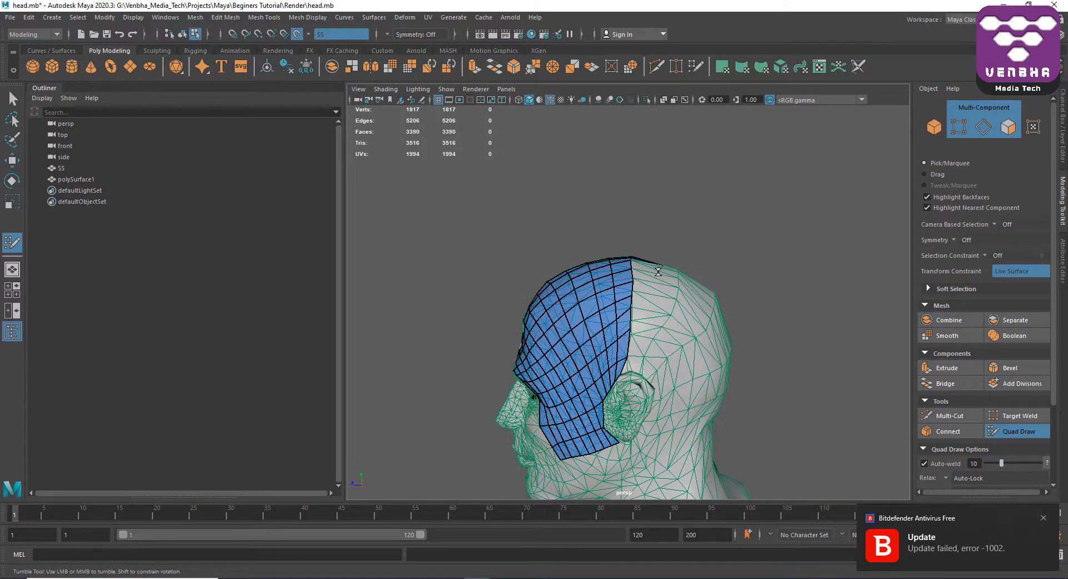
Weld three vertices of the patch's first inner row, just ahead of the new crown quads, onto the neighbouring row farther from the centreline.
mouse_move(677, 283)
alt+mouse_down()
mouse_move(688, 329)
mouse_move(676, 335)
alt+mouse_up()
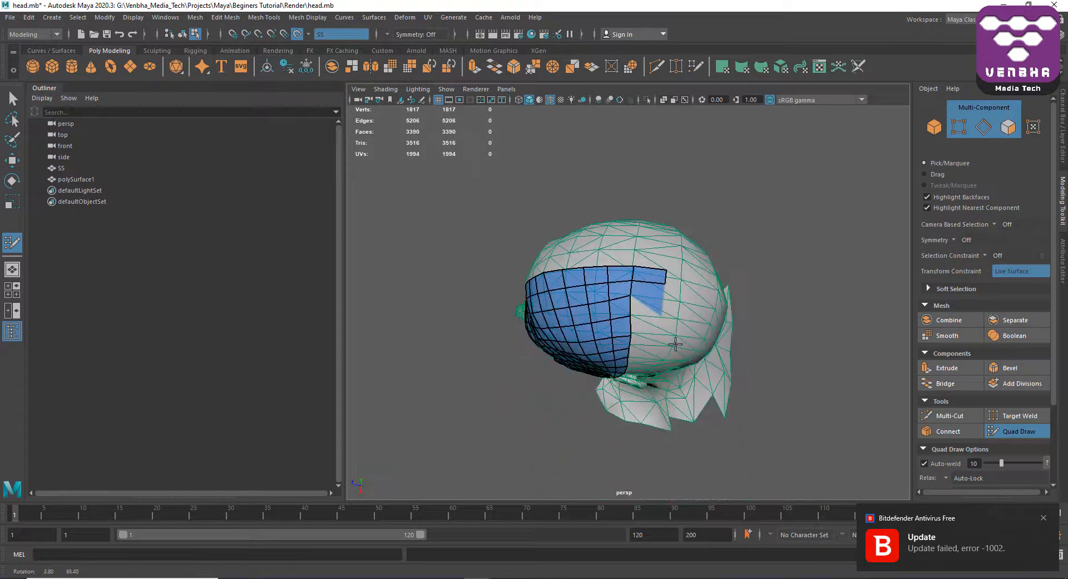
scroll(642, 292, up, 4)
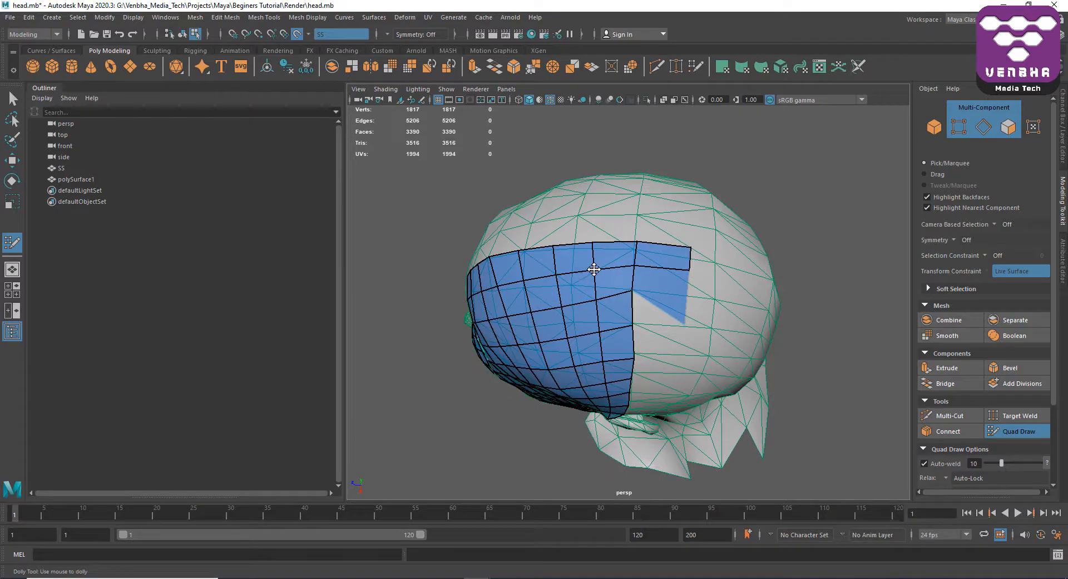
mouse_move(595, 271)
mouse_down()
mouse_move(595, 298)
mouse_move(523, 291)
mouse_move(529, 309)
mouse_up()
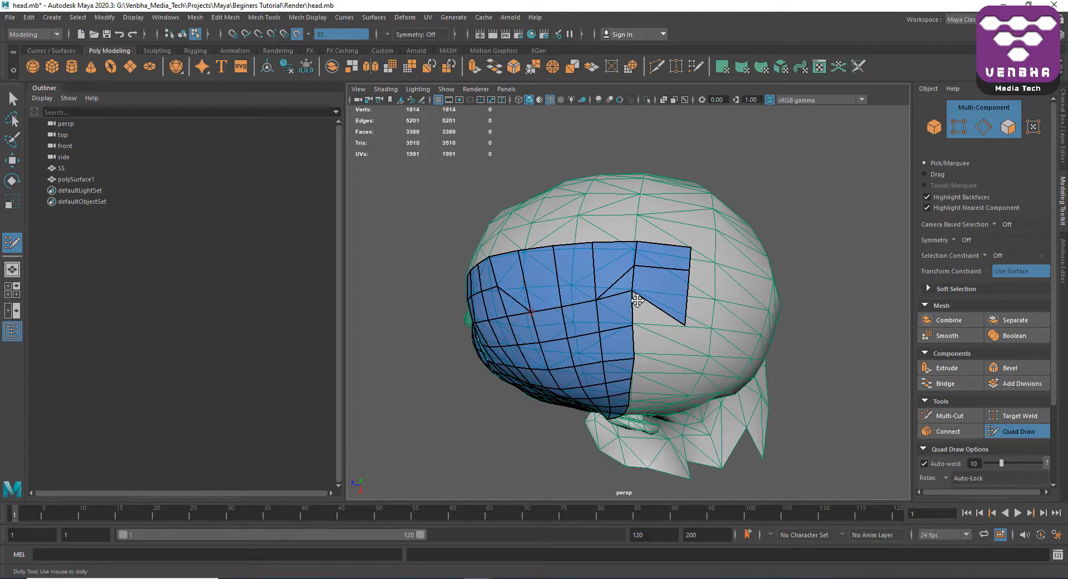
Weld the shared vertices of the two new crown quads onto the patch's centreline edge, merging the pair into one wider quad.
mouse_move(634, 266)
mouse_down()
mouse_move(637, 243)
mouse_move(705, 221)
mouse_move(711, 203)
mouse_up()
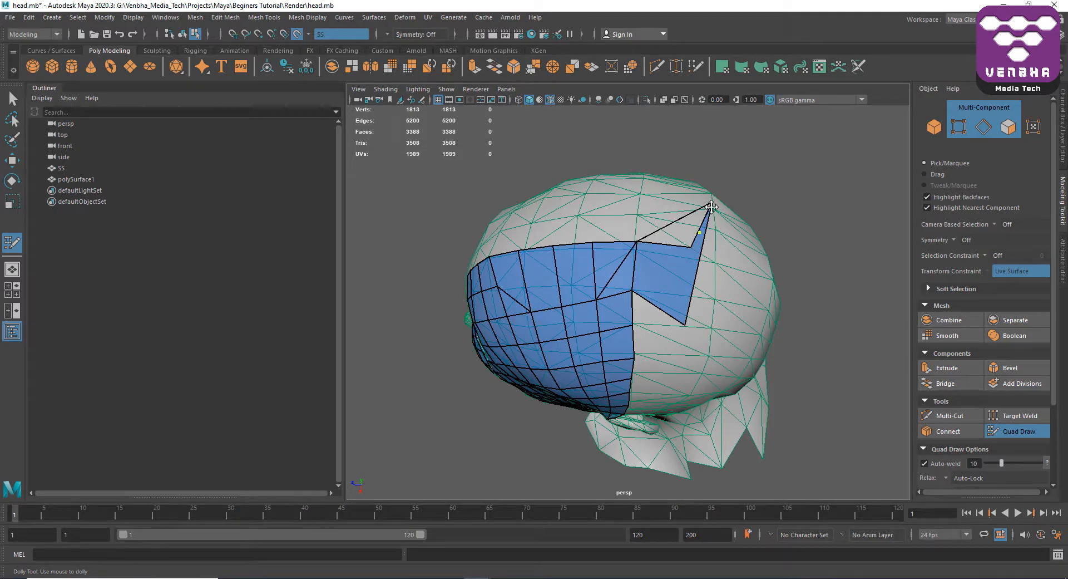
key(ctrl+z)
ctrl+shift+click(713, 205)
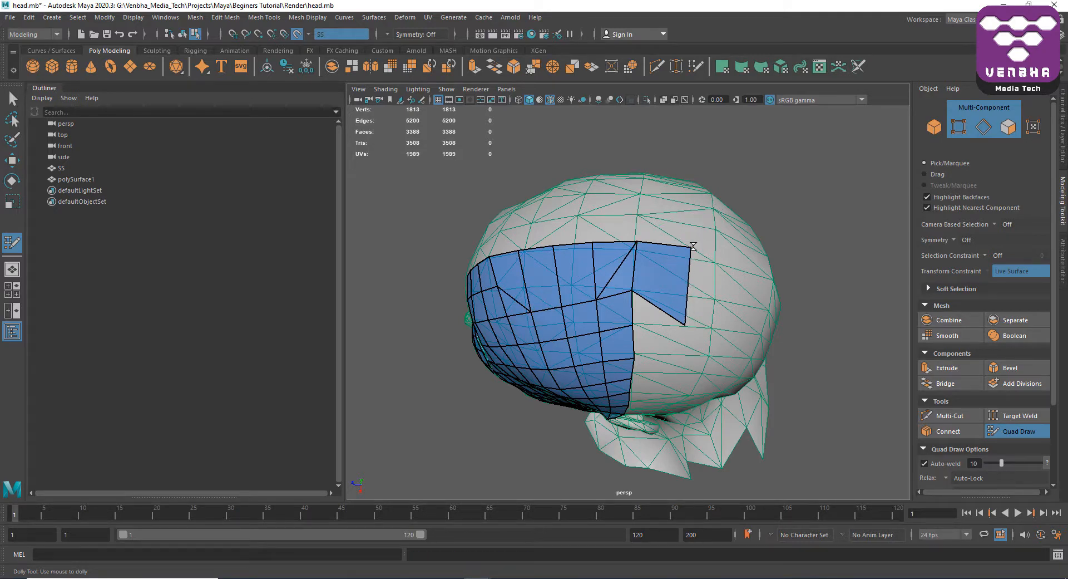
alt+drag(754, 251, 813, 234)
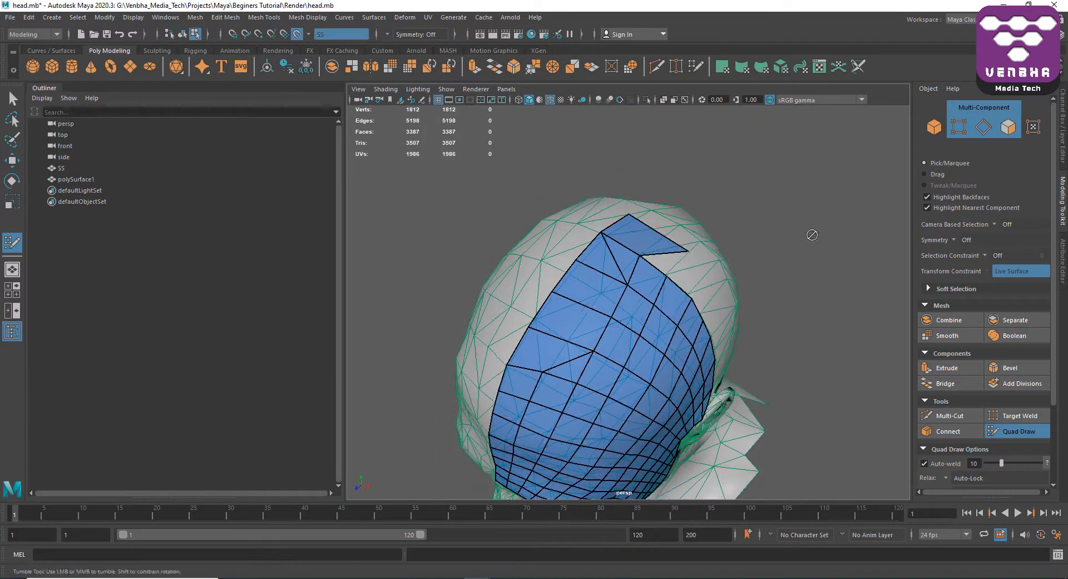